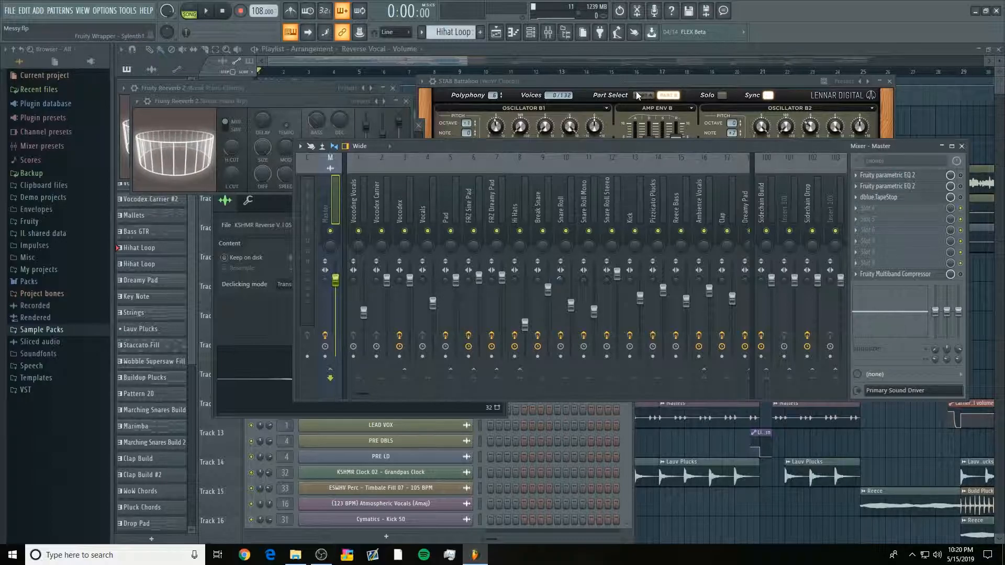
# - Bring the playlist forward and examine the clips across the arrangement's tracks, from the intro to the final section
pyautogui.moveTo(416, 58)
pyautogui.mouseDown()
pyautogui.moveTo(502, 63)
pyautogui.moveTo(462, 76)
pyautogui.moveTo(476, 61)
pyautogui.moveTo(418, 65)
pyautogui.mouseUp()
pyautogui.scroll(-4, 463, 76)
pyautogui.scroll(-10, 475, 110)
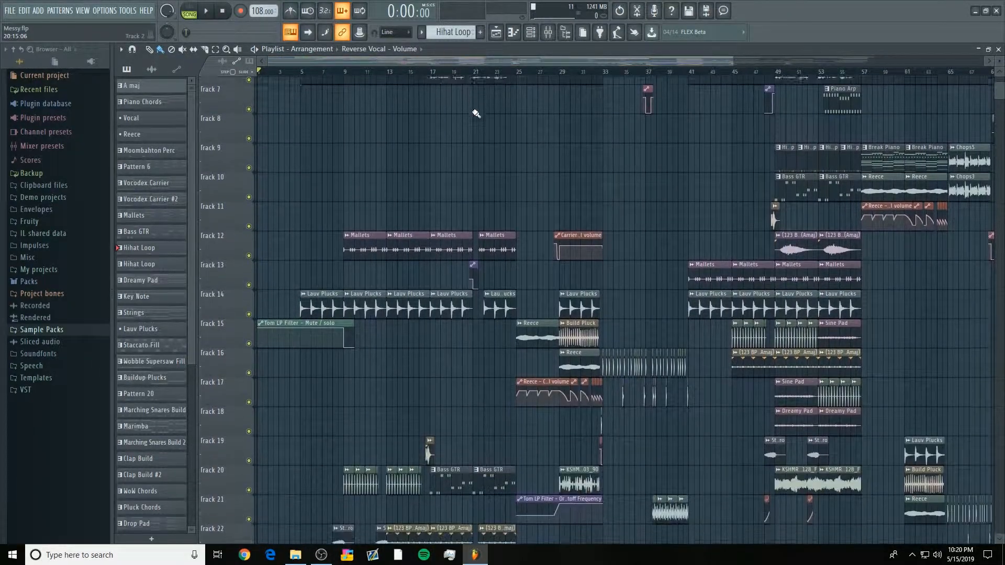
pyautogui.scroll(10, 475, 113)
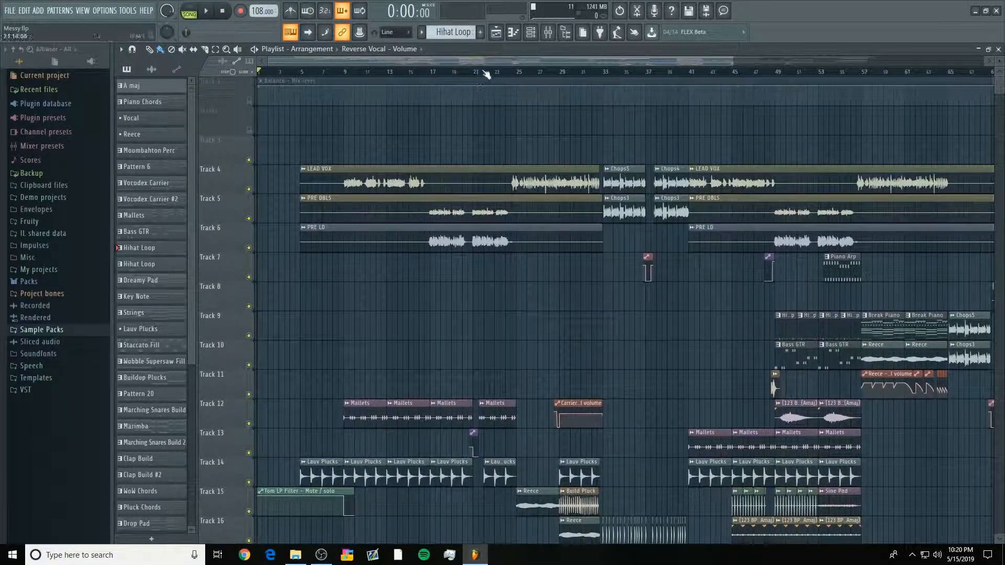
pyautogui.moveTo(484, 62); pyautogui.dragTo(384, 79)
pyautogui.scroll(-12, 522, 261)
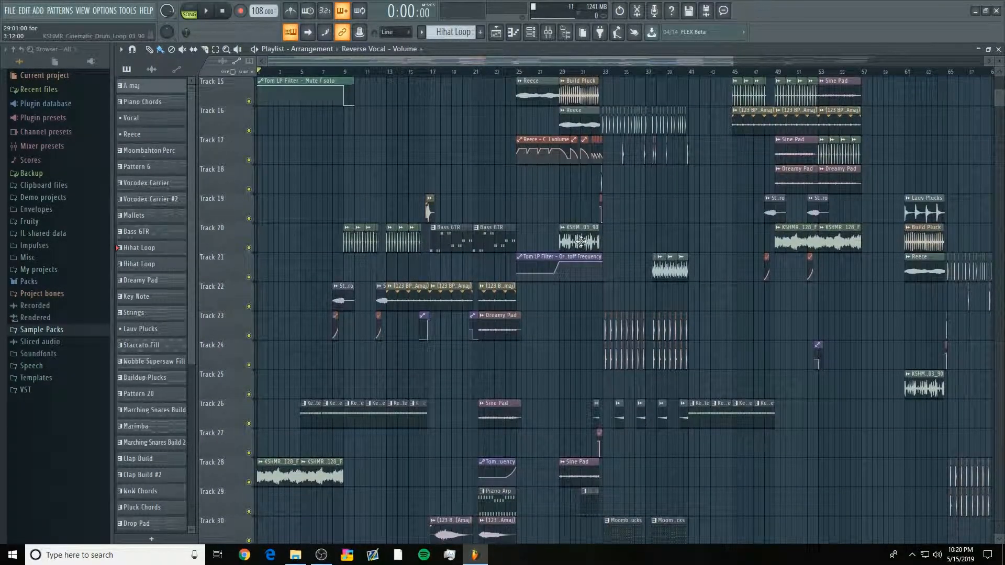
pyautogui.scroll(9, 581, 241)
pyautogui.scroll(6, 581, 241)
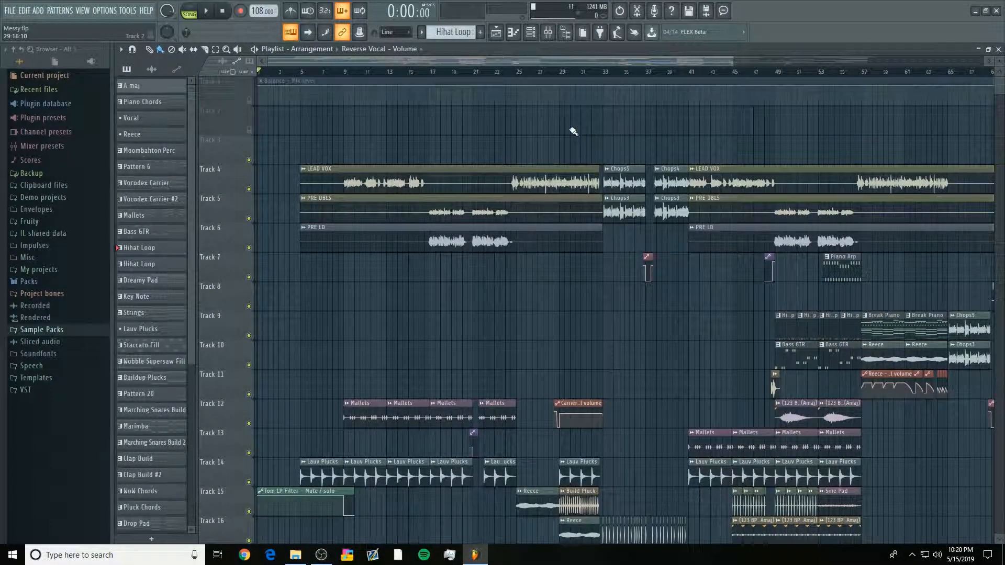
pyautogui.scroll(3, 595, 72)
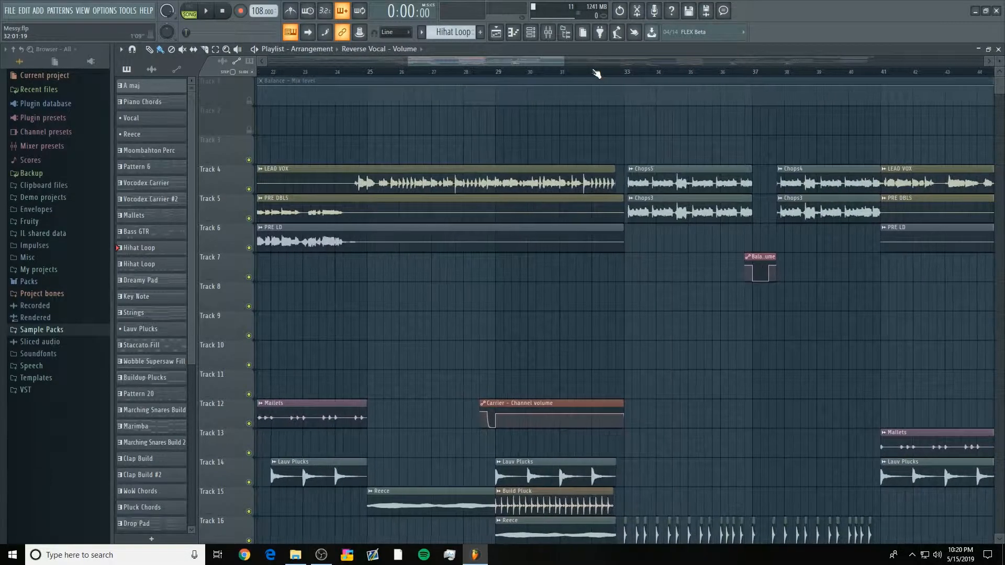
pyautogui.scroll(-4, 595, 72)
pyautogui.scroll(-2, 596, 71)
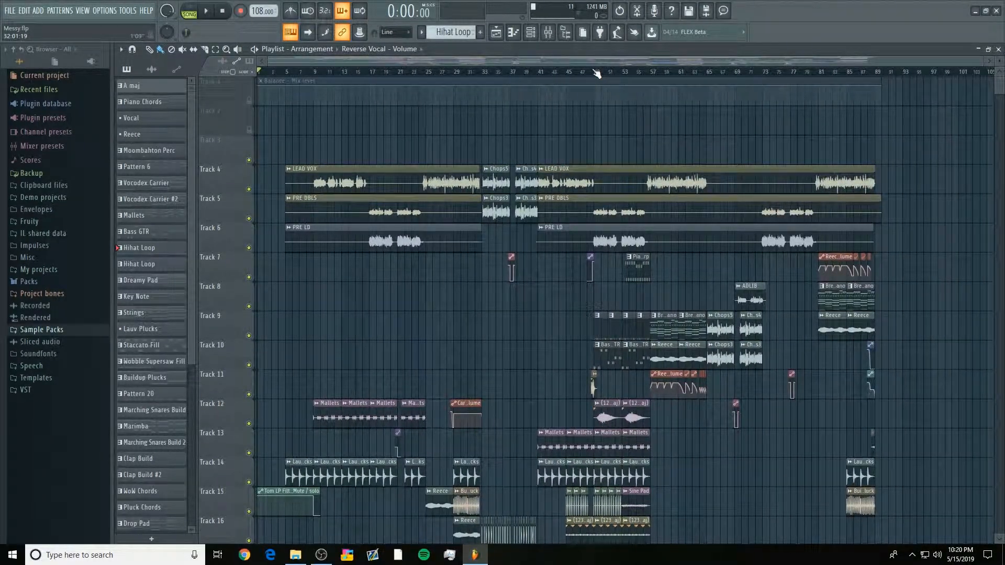
pyautogui.scroll(5, 596, 73)
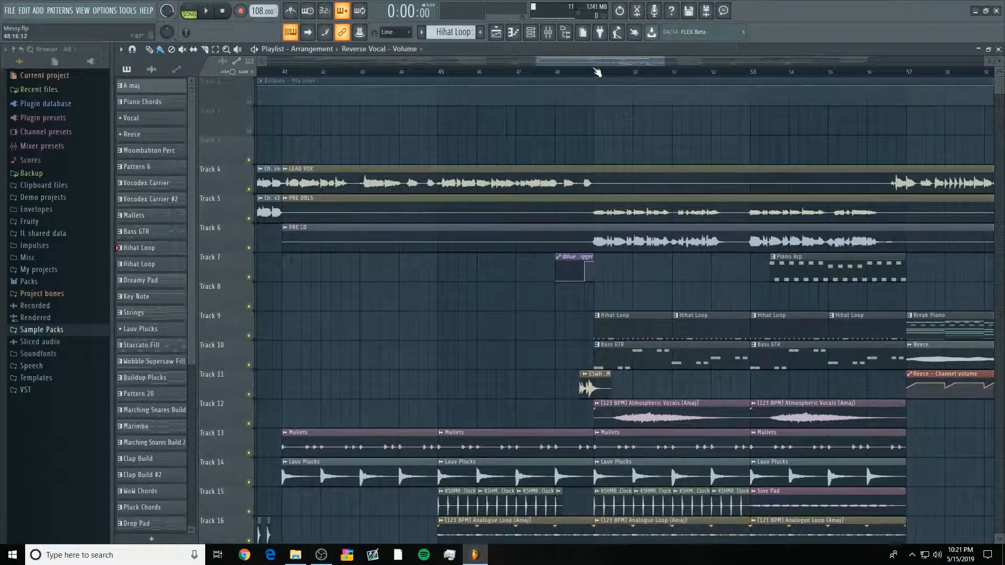
pyautogui.scroll(-5, 596, 71)
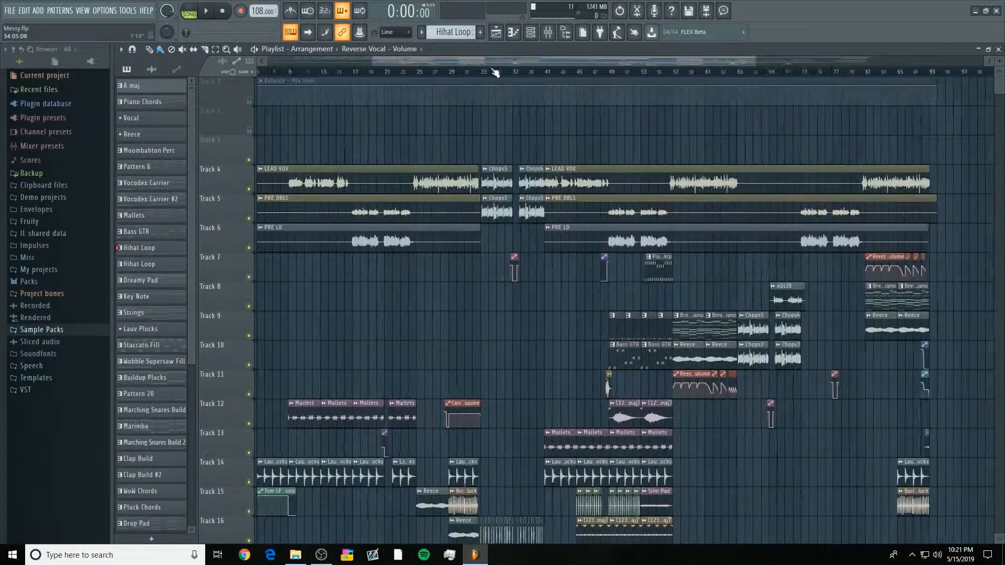
pyautogui.scroll(-2, 495, 72)
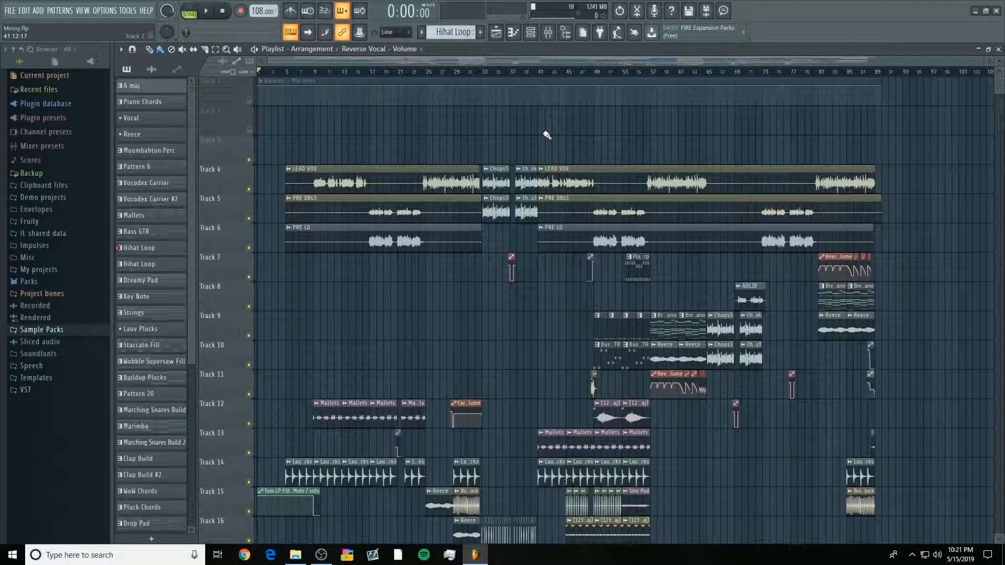
# - Show the channel rack to view the project's audio channels, and hide it again
pyautogui.click(539, 33)
pyautogui.click(539, 34)
pyautogui.click(539, 32)
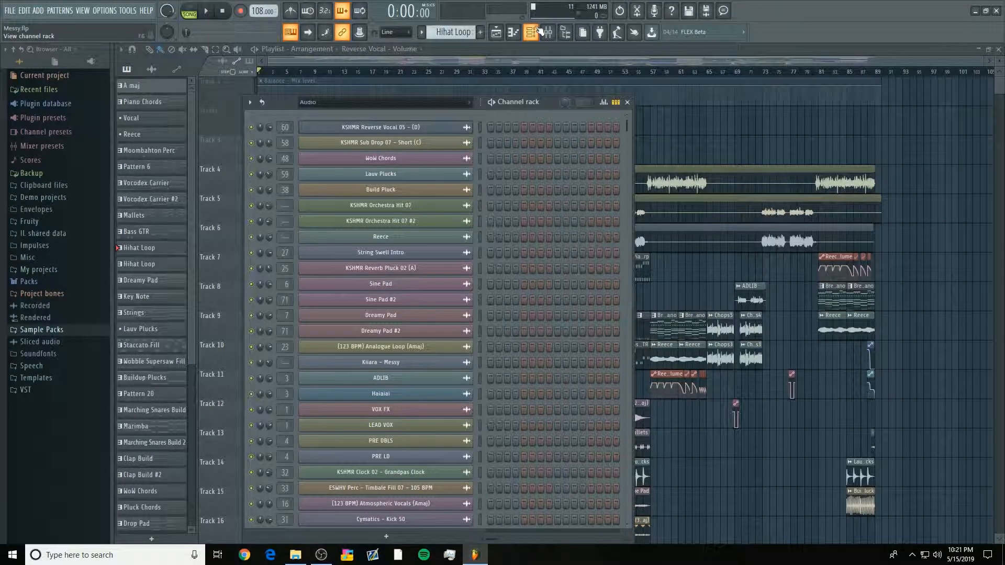
pyautogui.click(540, 33)
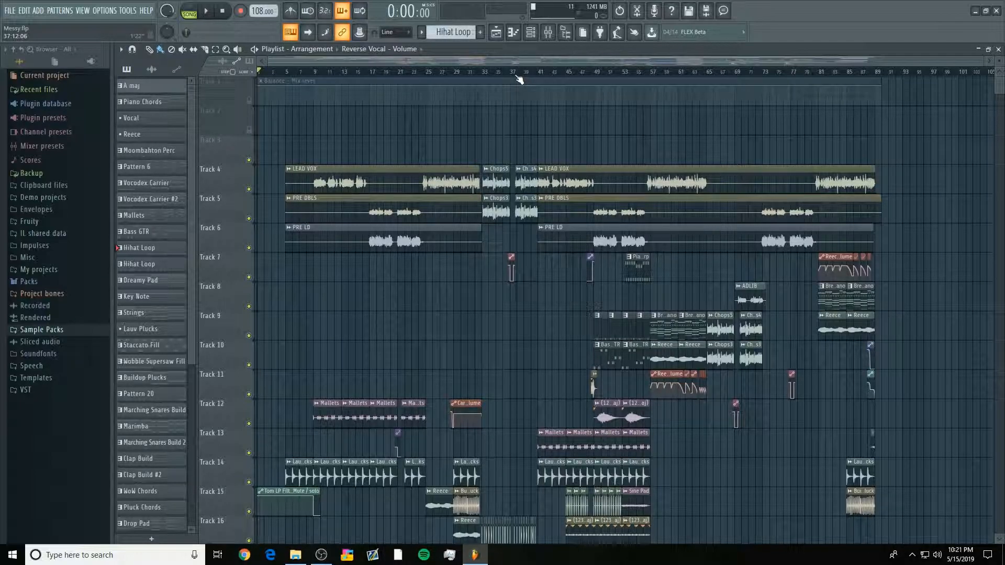
# - Play the song from about bar 28, jump to the section starting at bar 33, and stop playback
pyautogui.moveTo(501, 74)
pyautogui.mouseDown()
pyautogui.moveTo(440, 77)
pyautogui.moveTo(463, 75)
pyautogui.moveTo(449, 77)
pyautogui.mouseUp()
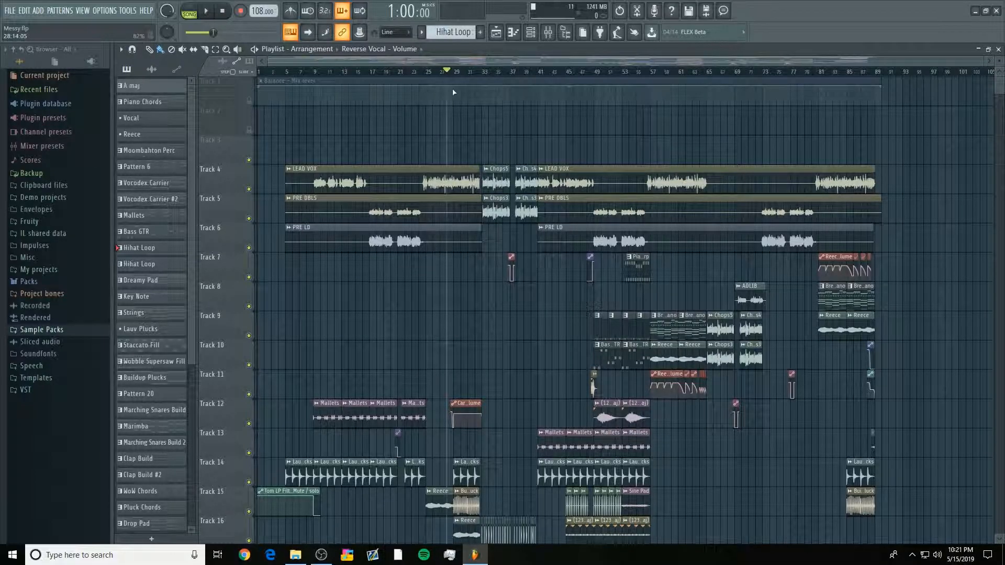
pyautogui.press('space')
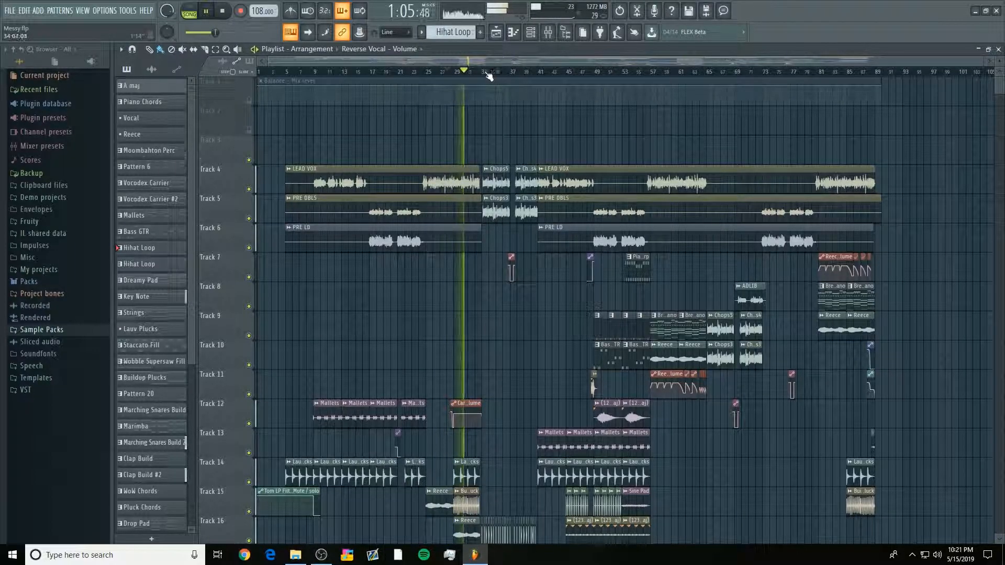
pyautogui.click(484, 72)
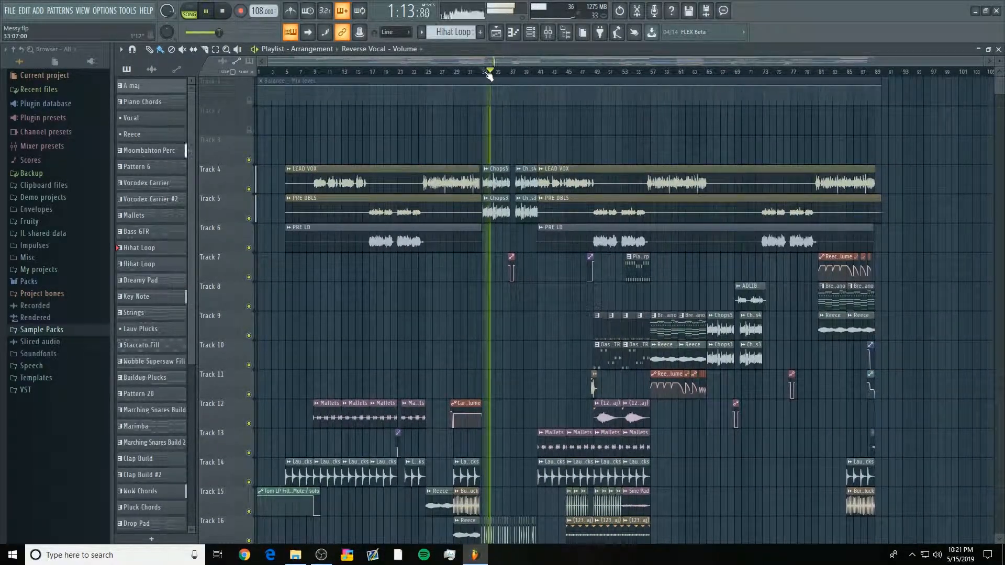
pyautogui.press('space')
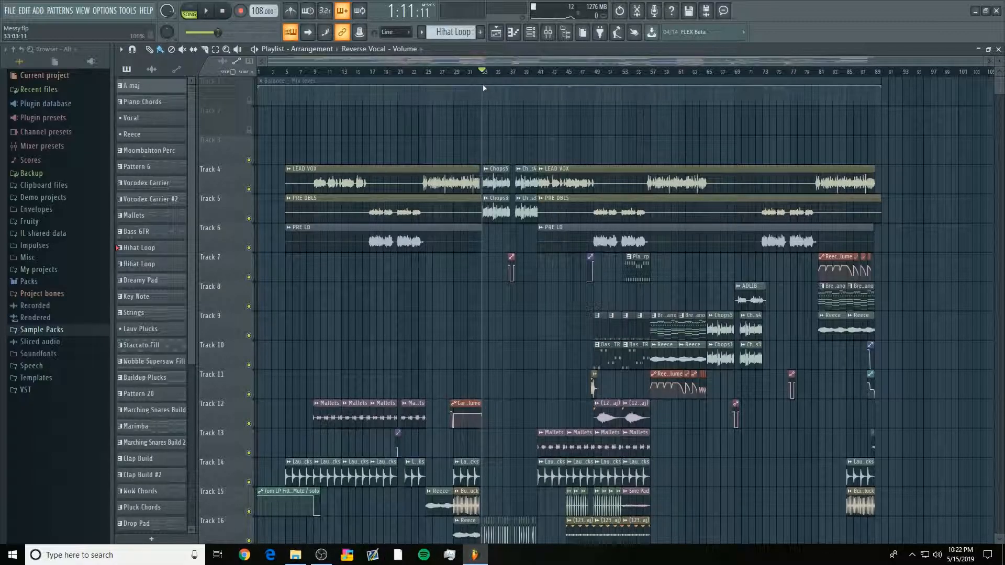
# - Open the mixer and examine the master track's effect slots, including the Fruity Multiband Compressor
pyautogui.scroll(1, 513, 78)
pyautogui.scroll(-1, 513, 78)
pyautogui.click(548, 32)
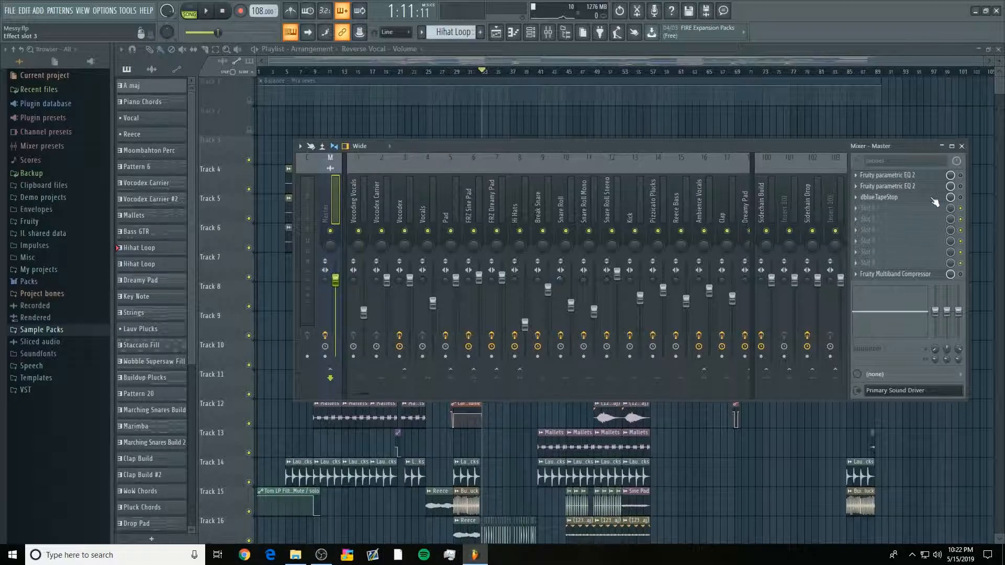
pyautogui.moveTo(887, 142); pyautogui.dragTo(863, 125)
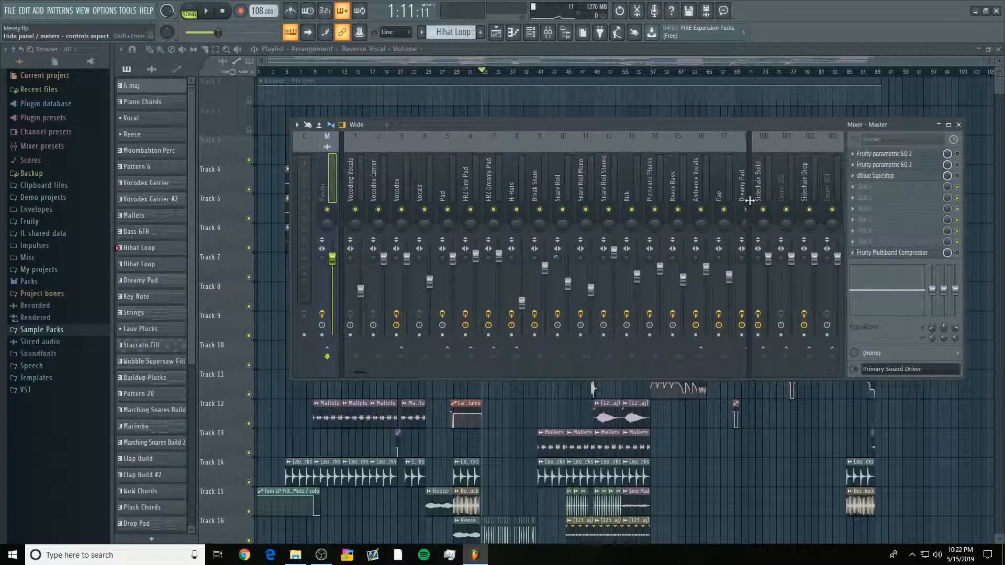
pyautogui.moveTo(734, 124)
pyautogui.mouseDown()
pyautogui.moveTo(741, 108)
pyautogui.moveTo(735, 135)
pyautogui.mouseUp()
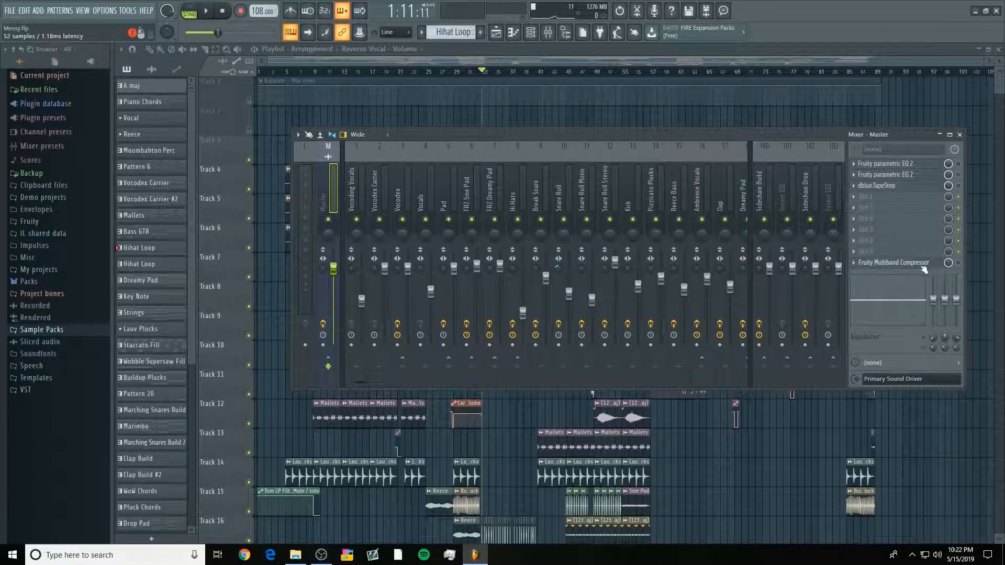
pyautogui.moveTo(882, 137); pyautogui.dragTo(856, 118)
pyautogui.click(865, 212)
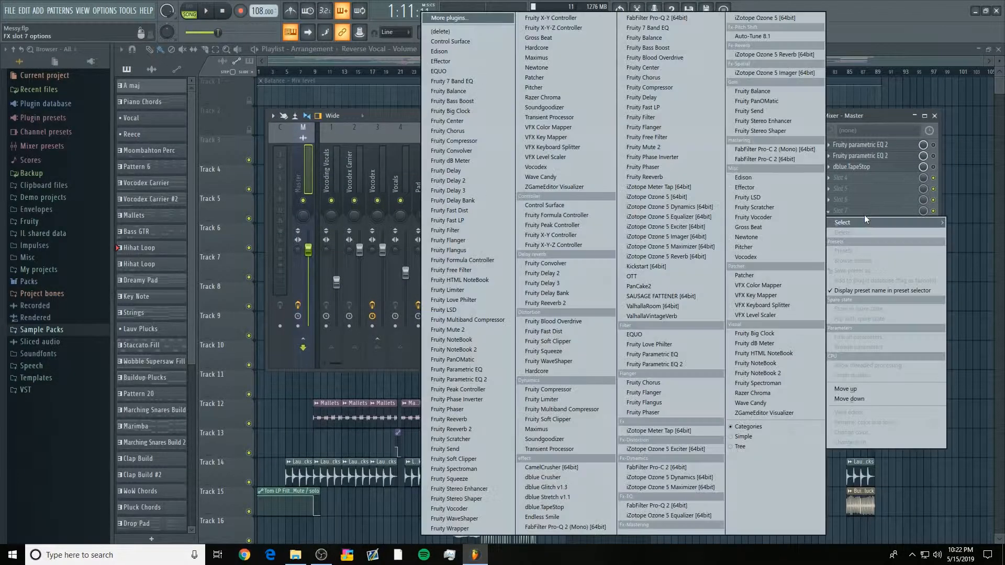
pyautogui.click(849, 115)
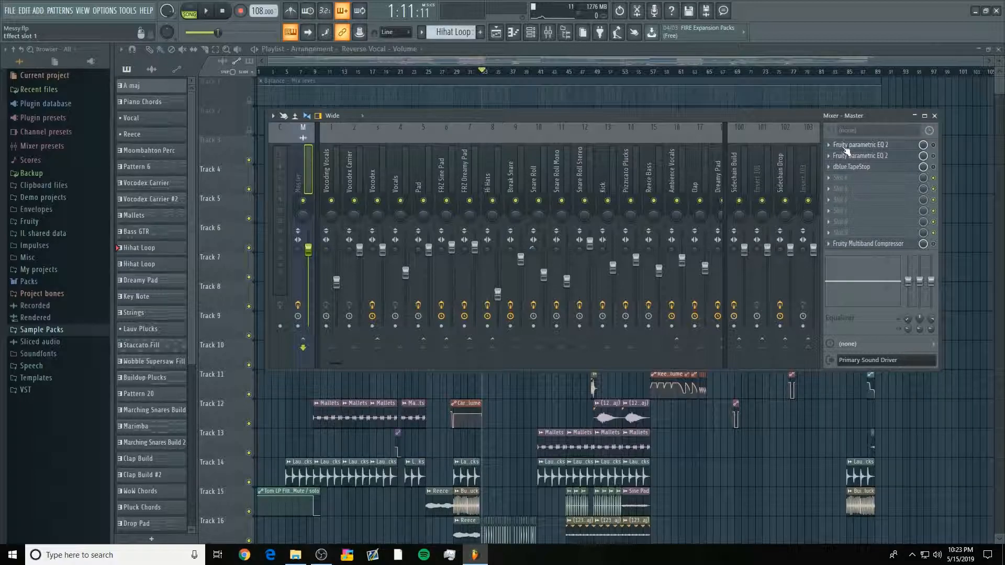
pyautogui.click(890, 245)
pyautogui.click(889, 246)
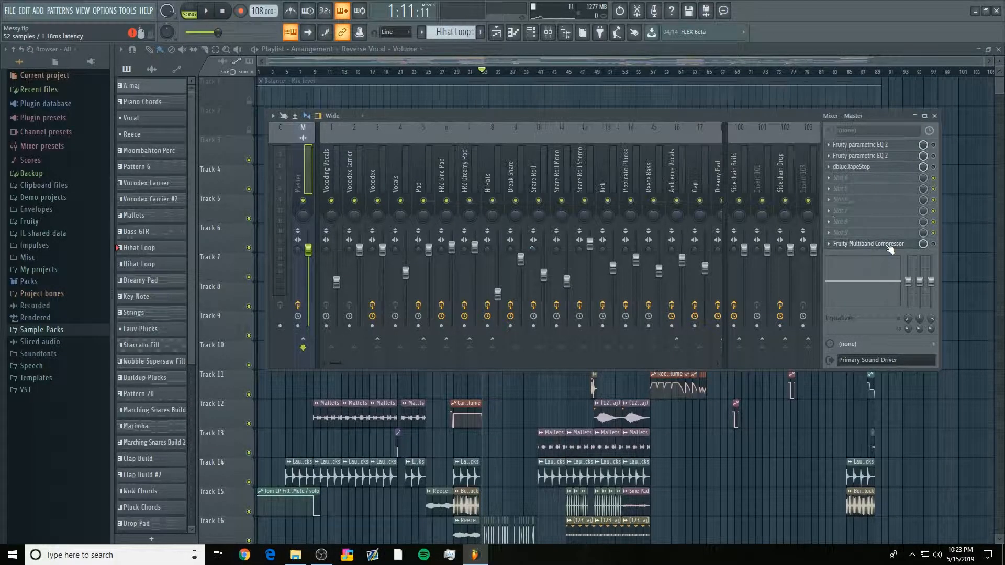
# - In the master's first Fruity parametric EQ 2, load the Default preset, followed by the 40Hz + 18kHz cut preset
pyautogui.click(861, 146)
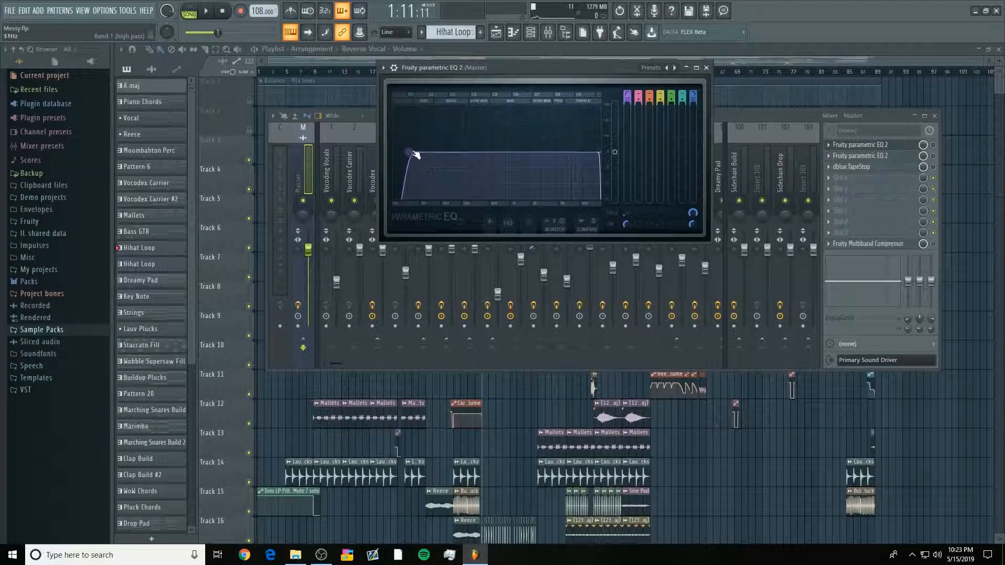
pyautogui.click(383, 67)
pyautogui.moveTo(443, 108)
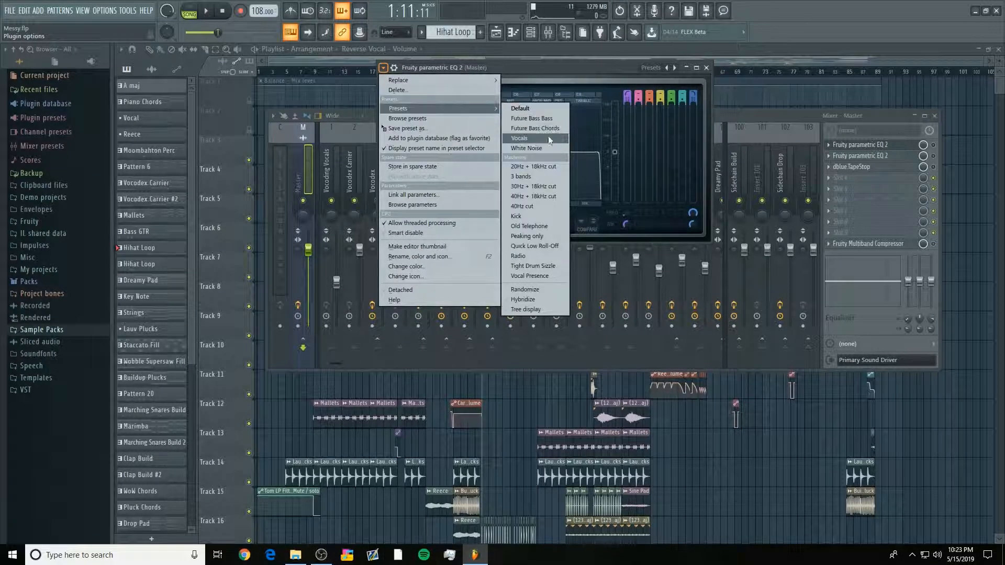
pyautogui.click(542, 109)
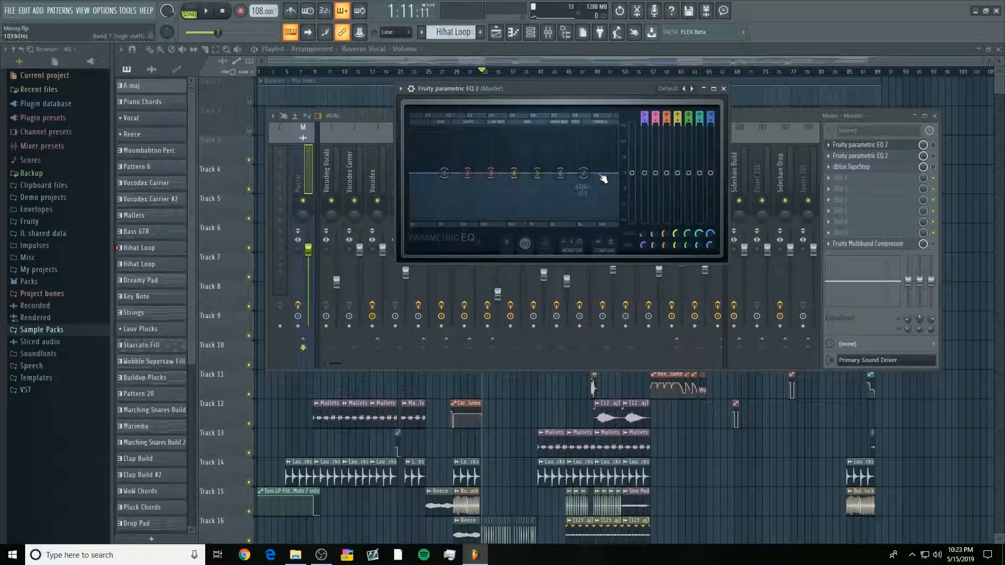
pyautogui.click(401, 88)
pyautogui.moveTo(446, 129)
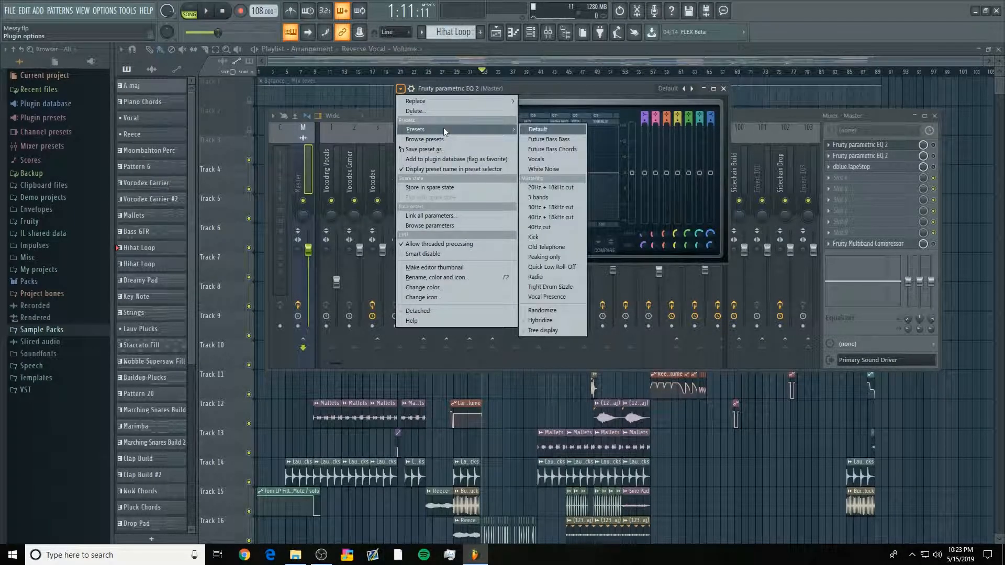
pyautogui.click(551, 217)
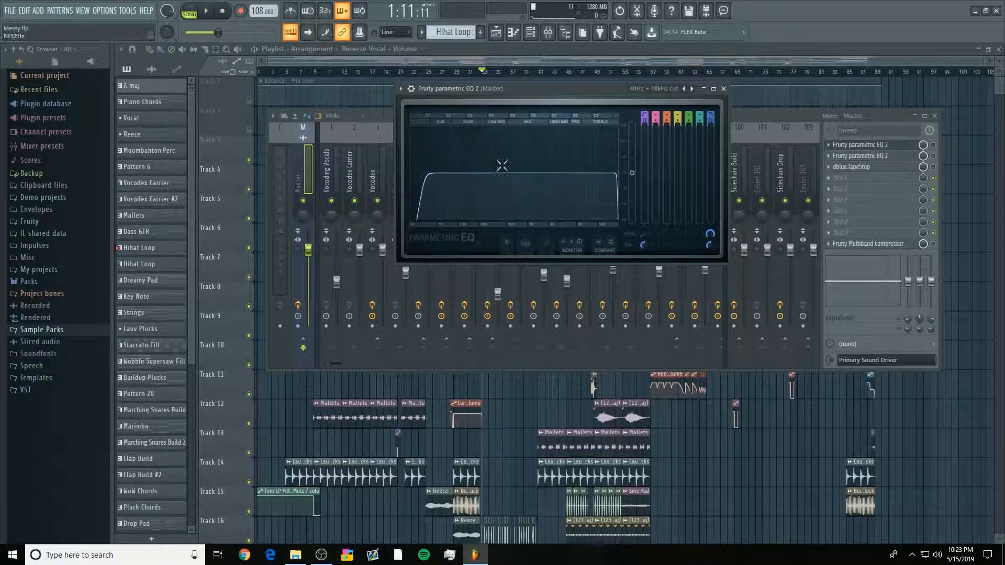
pyautogui.moveTo(424, 173); pyautogui.dragTo(423, 173)
pyautogui.moveTo(606, 93); pyautogui.dragTo(751, 137)
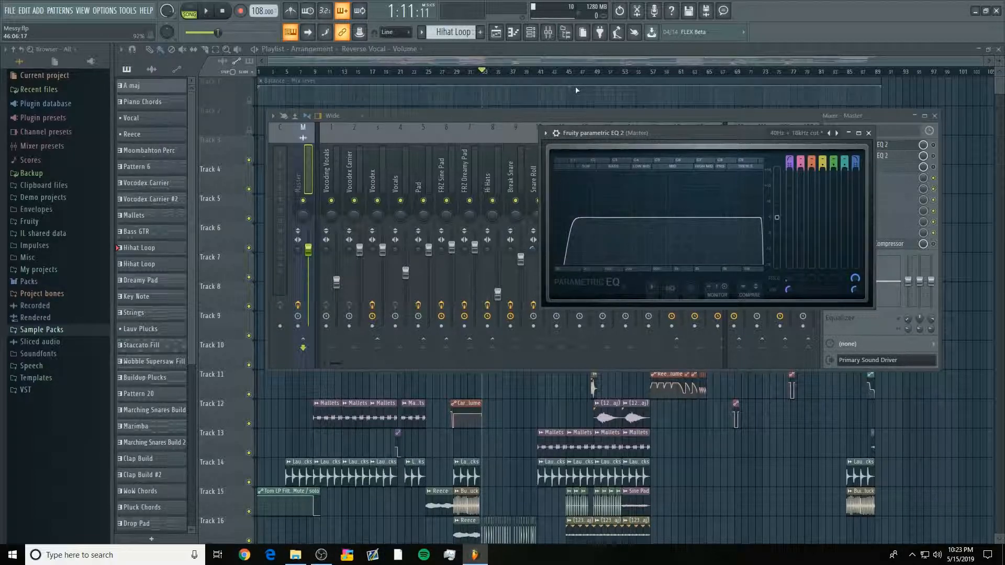
pyautogui.moveTo(567, 135); pyautogui.dragTo(384, 167)
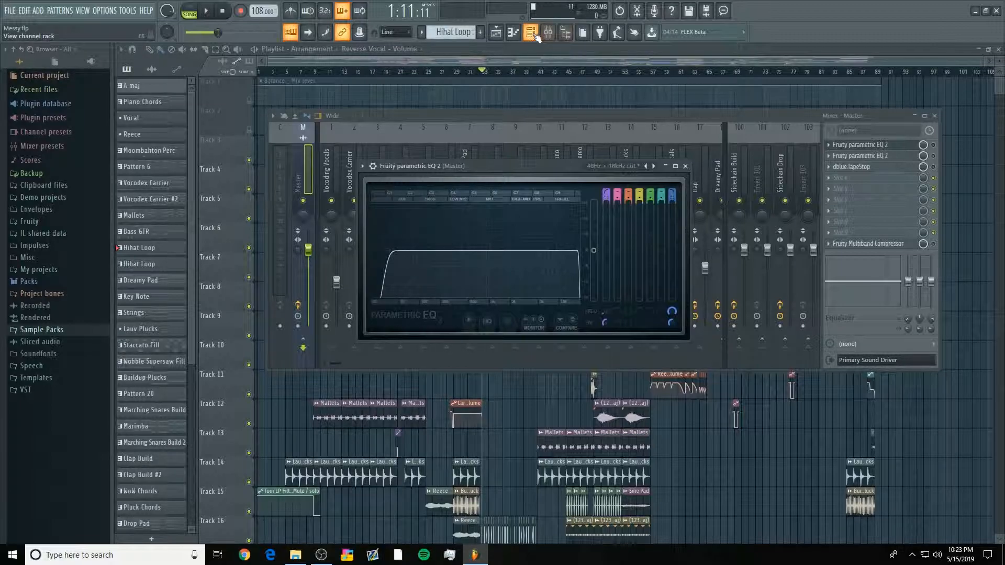
# - Open the piano roll for the KSHMR Reverse Vocal channel and look at the low octaves between C1 and C3
pyautogui.click(513, 34)
pyautogui.scroll(-6, 202, 370)
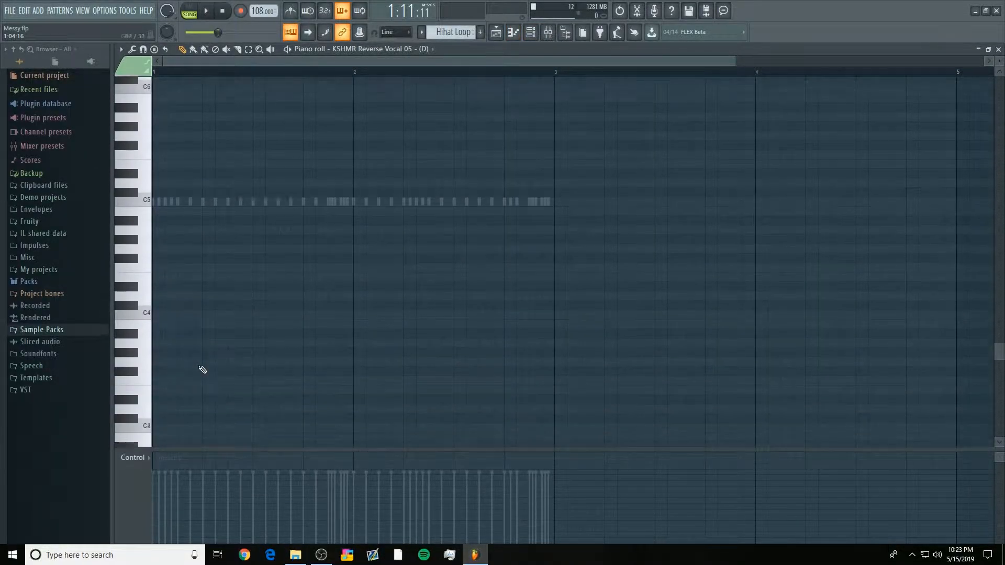
pyautogui.scroll(-4, 194, 341)
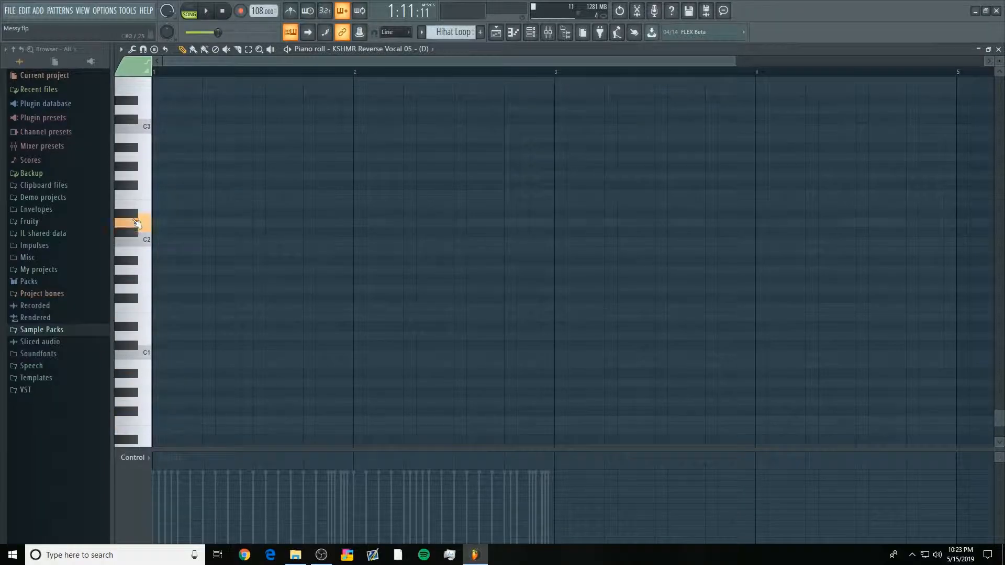
# - Return to the playlist and mixer, and reopen the master's first Fruity parametric EQ 2 to view its curve
pyautogui.click(496, 34)
pyautogui.click(531, 34)
pyautogui.click(531, 33)
pyautogui.click(548, 34)
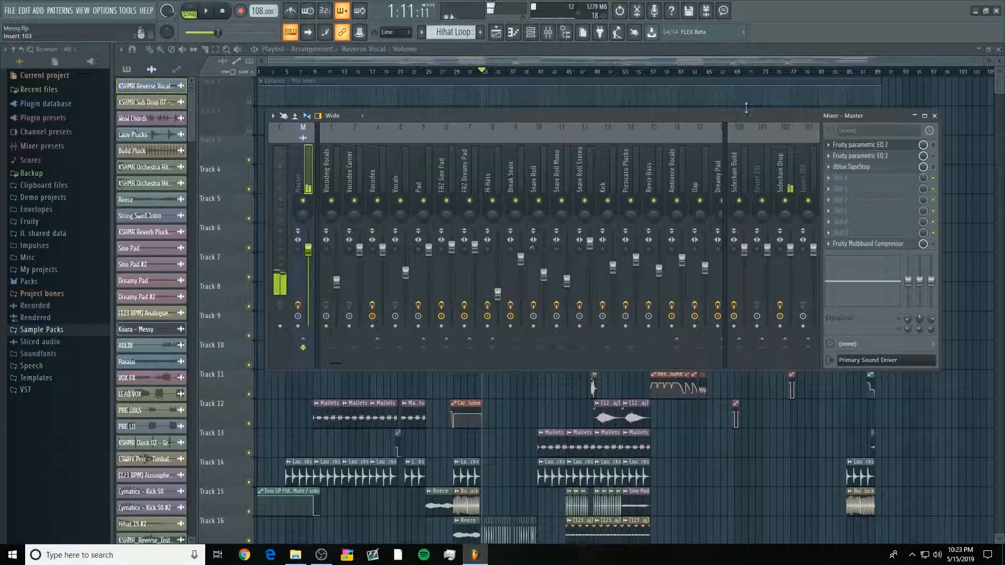
pyautogui.click(531, 33)
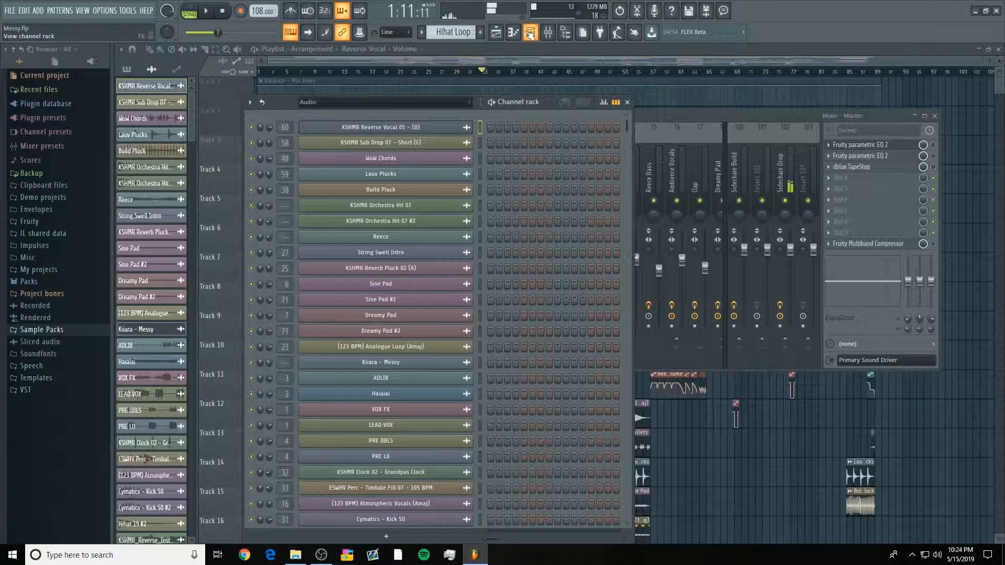
pyautogui.click(531, 33)
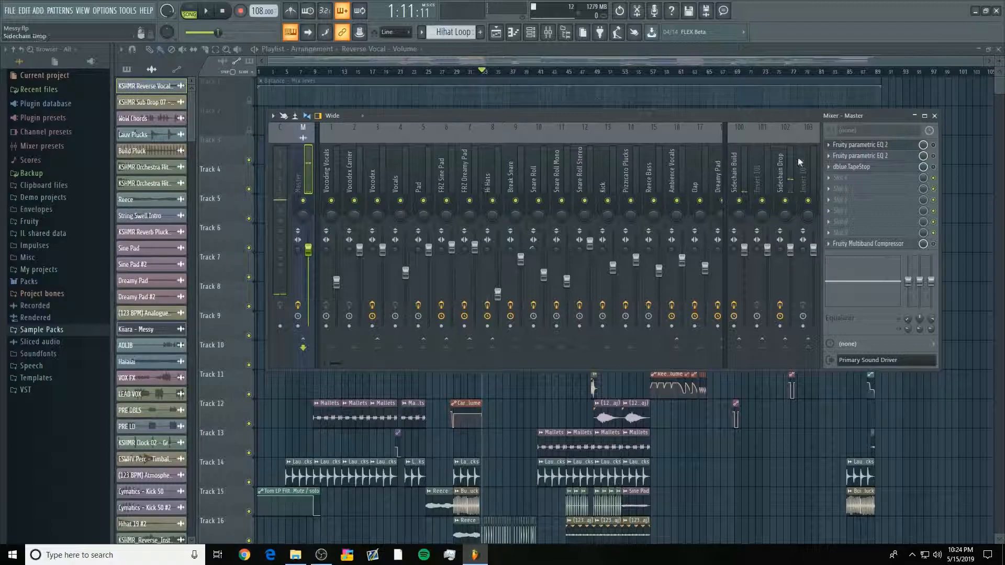
pyautogui.click(884, 145)
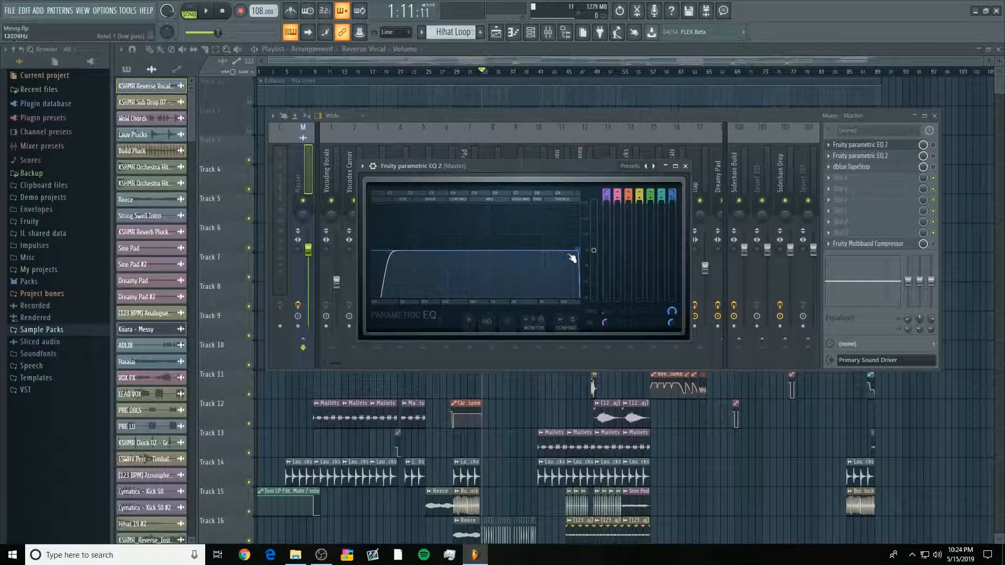
pyautogui.moveTo(478, 164); pyautogui.dragTo(645, 132)
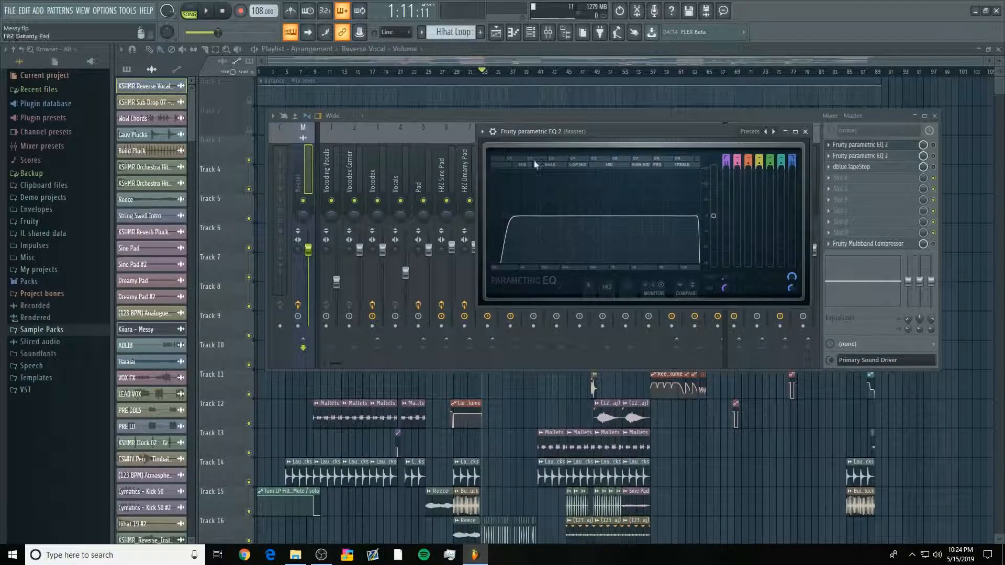
# - Close the first EQ's window and play the drop briefly to audition the master
pyautogui.click(805, 131)
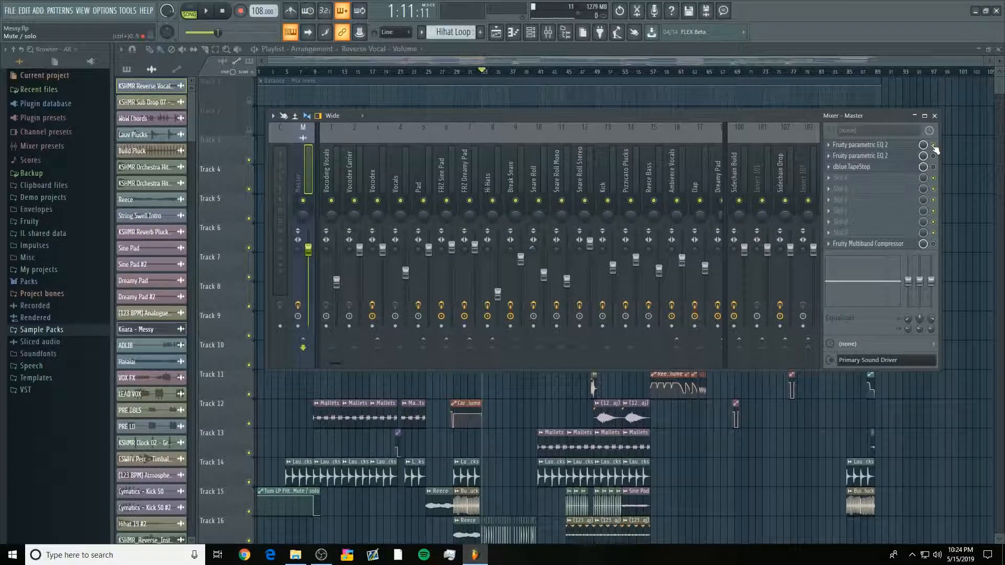
pyautogui.press('space')
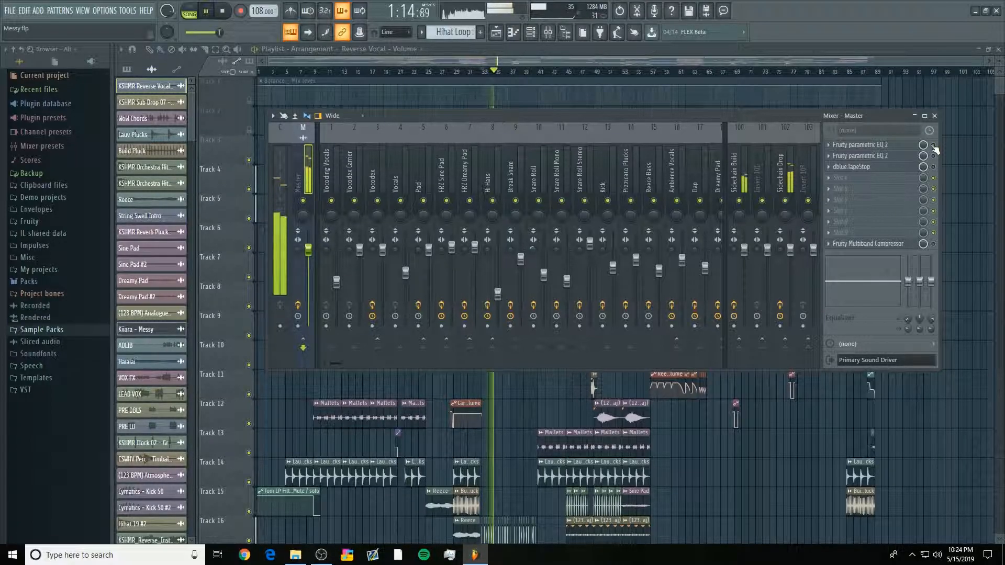
pyautogui.press('space')
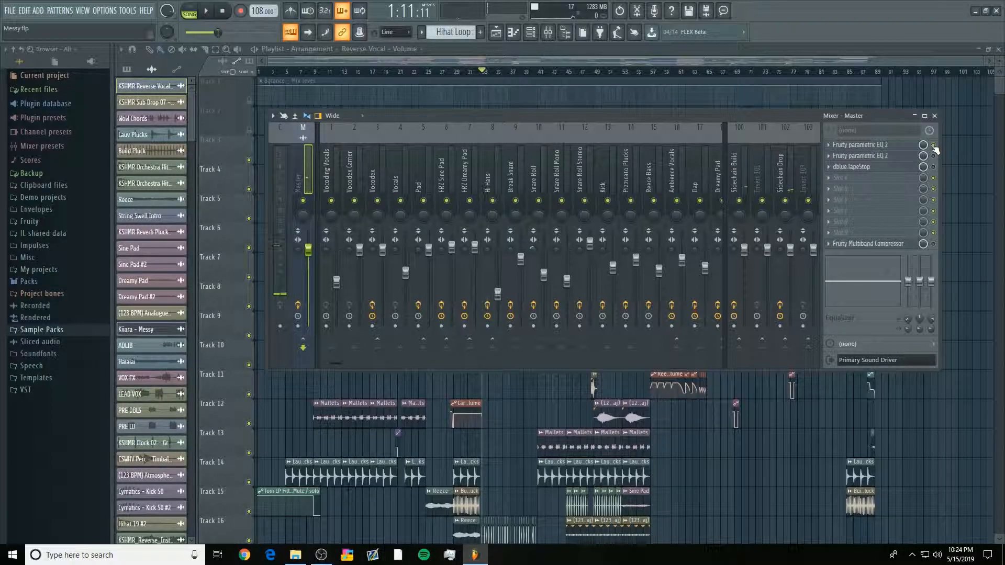
# - Open the master's second Fruity parametric EQ 2 and reset its band 7
pyautogui.click(859, 156)
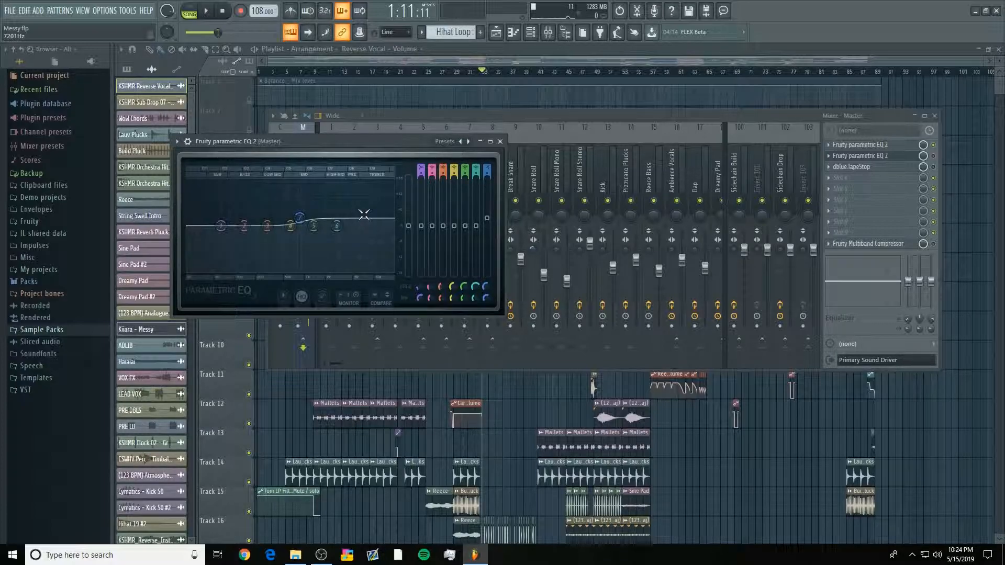
pyautogui.rightClick(299, 216)
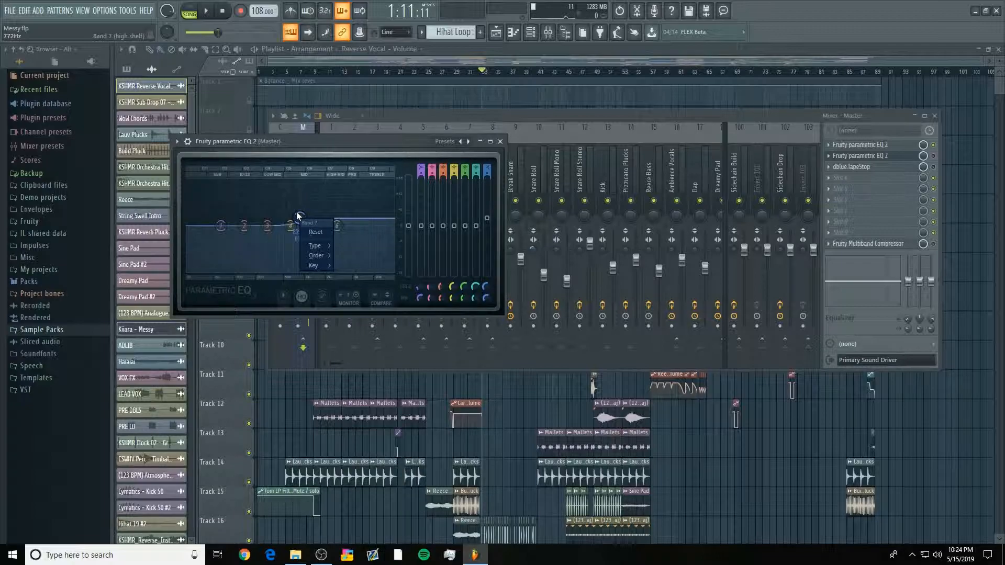
pyautogui.click(316, 232)
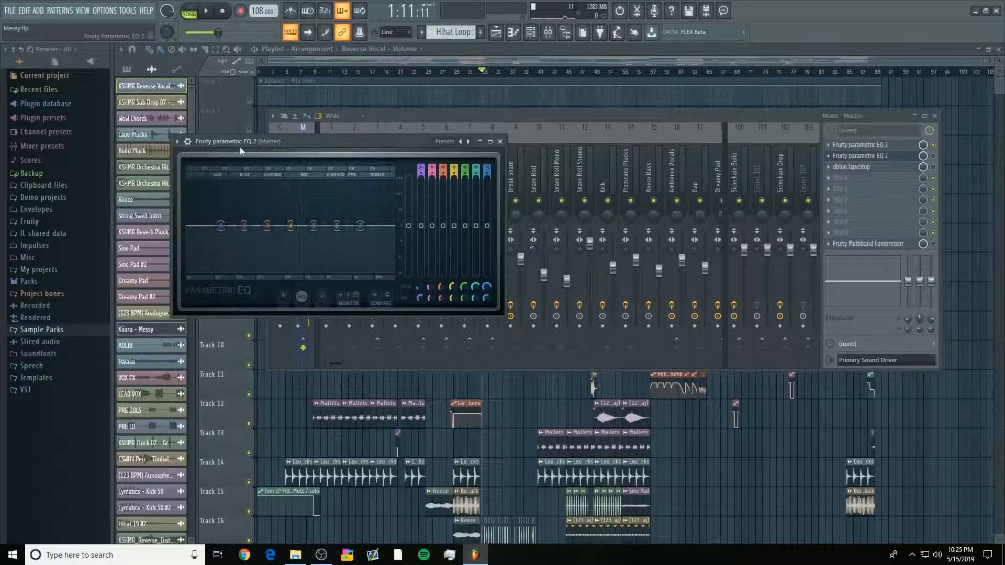
# - Move the EQ window over the mixer and try boosting bands at lower frequencies, resetting them after each try
pyautogui.moveTo(239, 147); pyautogui.dragTo(344, 119)
pyautogui.moveTo(467, 199); pyautogui.dragTo(351, 166)
pyautogui.rightClick(351, 166)
pyautogui.click(368, 178)
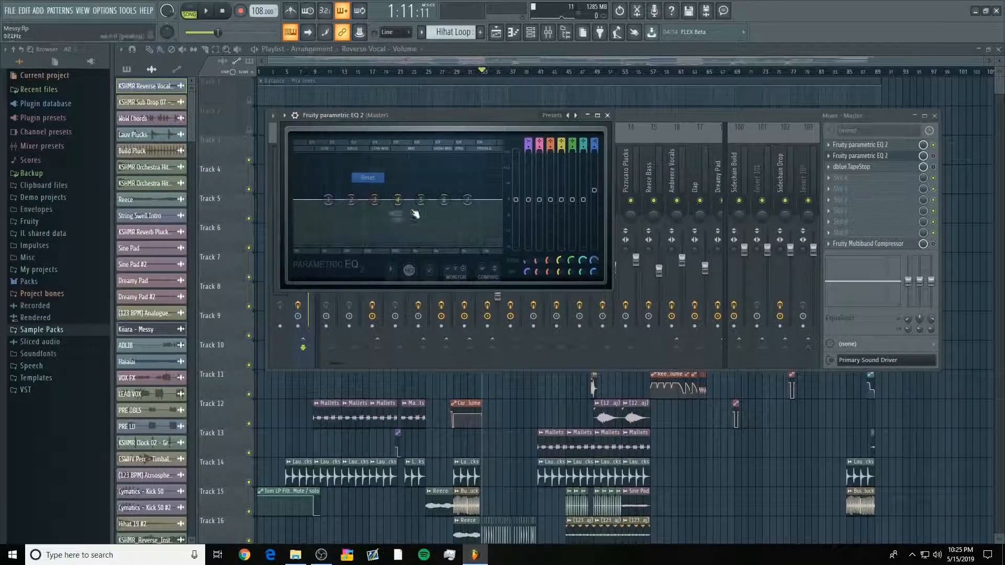
pyautogui.moveTo(420, 201); pyautogui.dragTo(382, 165)
pyautogui.rightClick(383, 166)
pyautogui.click(397, 170)
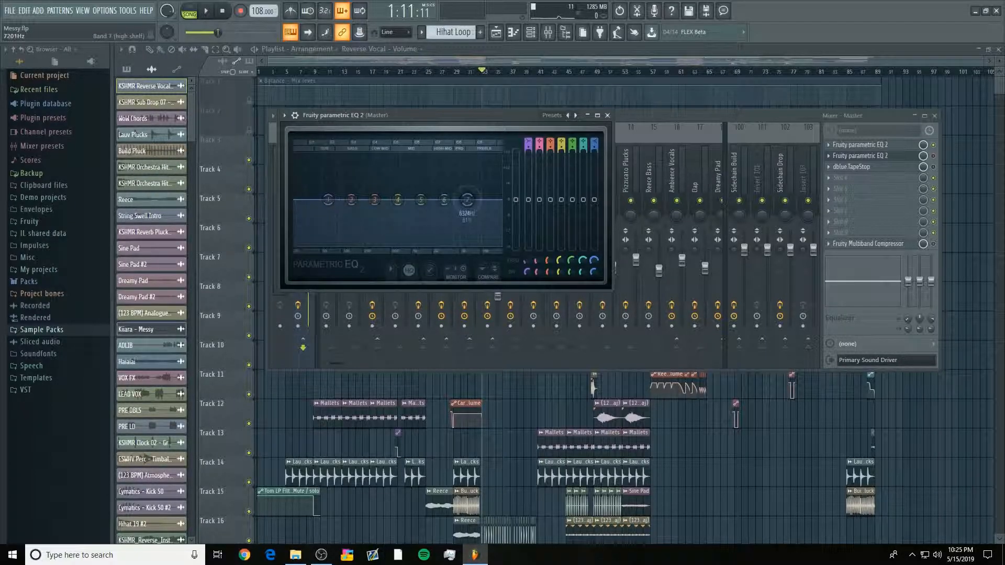
# - Demonstrate band 7's high shelf by raising and flattening it, and leave it as a slight boost starting in the mid frequencies
pyautogui.moveTo(467, 195); pyautogui.dragTo(467, 192)
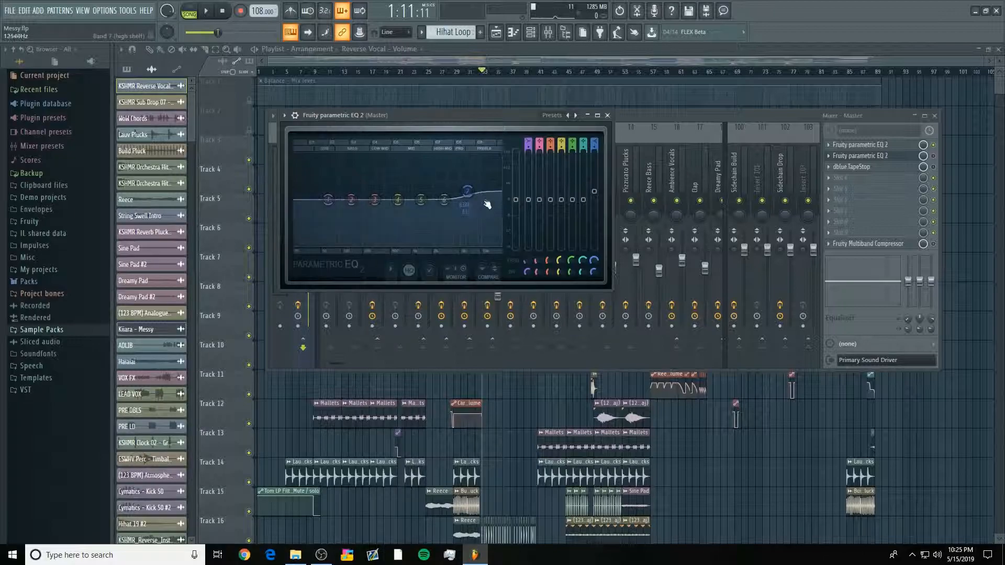
pyautogui.moveTo(467, 192)
pyautogui.mouseDown()
pyautogui.moveTo(465, 166)
pyautogui.moveTo(461, 199)
pyautogui.mouseUp()
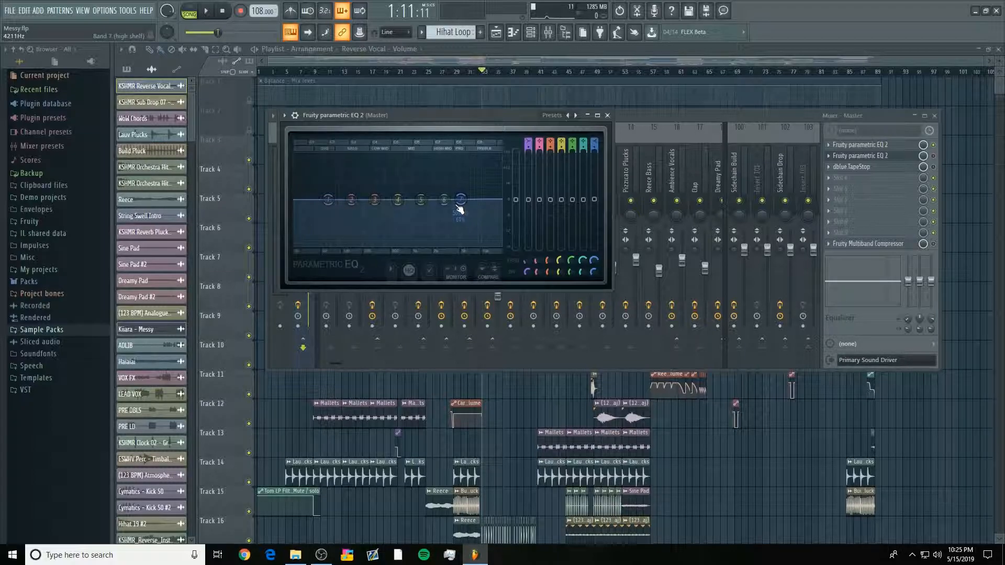
pyautogui.moveTo(460, 207); pyautogui.dragTo(413, 194)
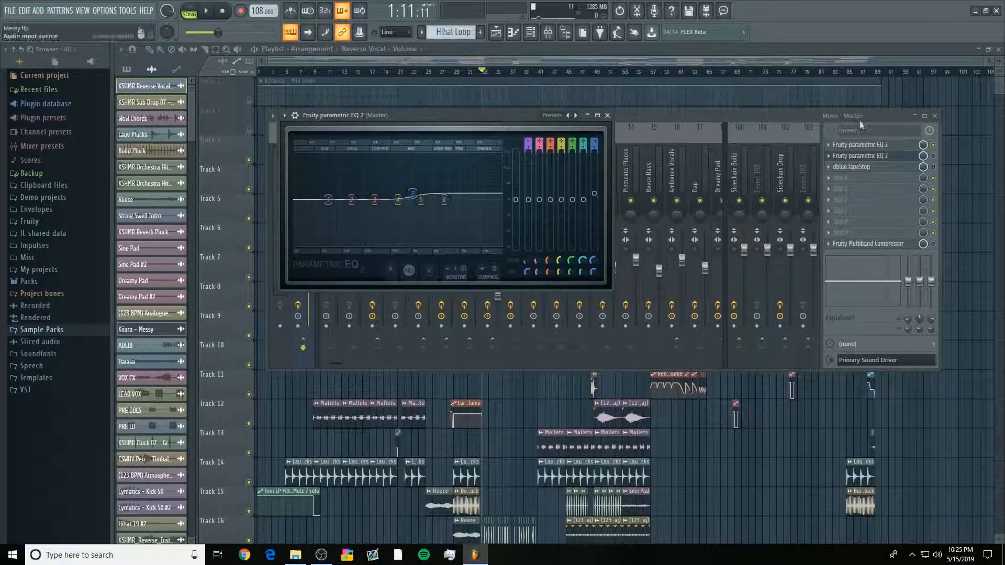
# - Bypass the master's second parametric EQ and play the drop briefly to compare the sound
pyautogui.click(934, 157)
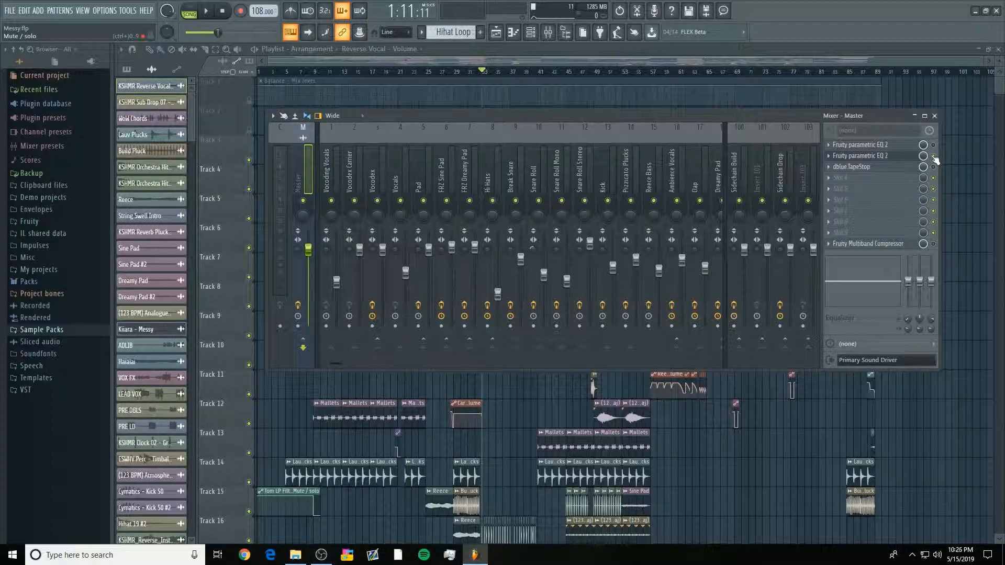
pyautogui.press('space')
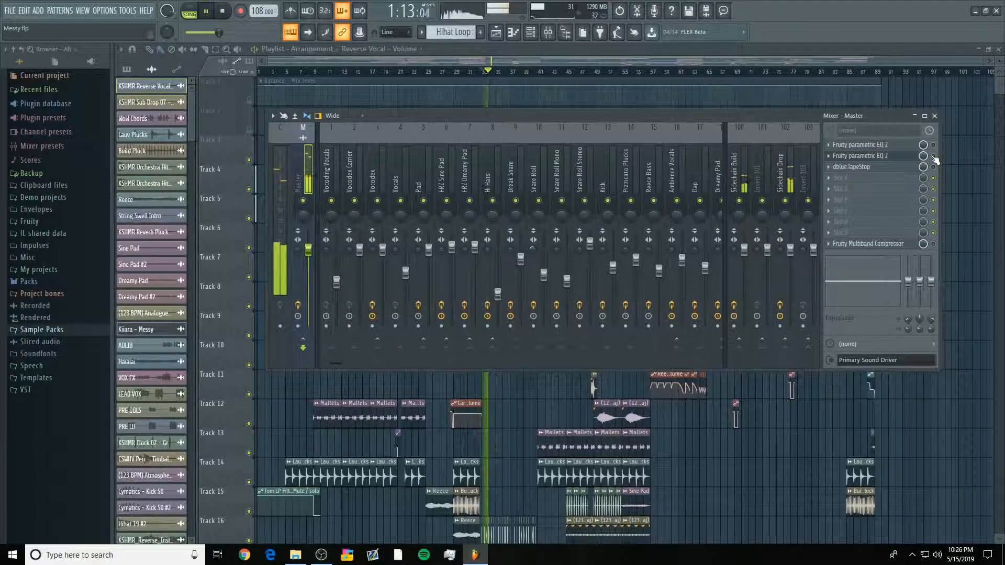
pyautogui.press('space')
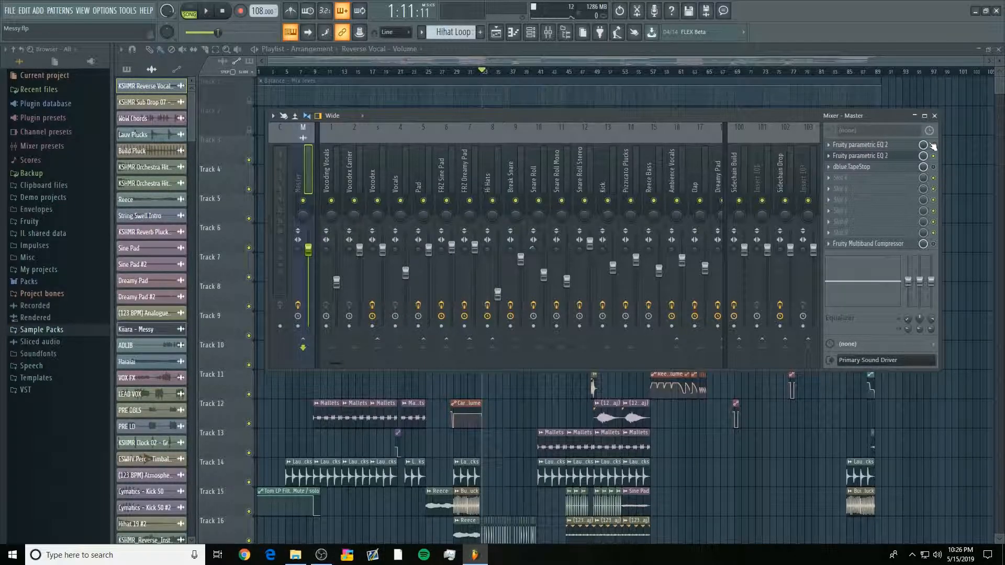
# - Move the mixer window slightly lower and close the second EQ's window
pyautogui.moveTo(854, 114)
pyautogui.mouseDown()
pyautogui.moveTo(851, 102)
pyautogui.moveTo(880, 100)
pyautogui.moveTo(858, 130)
pyautogui.mouseUp()
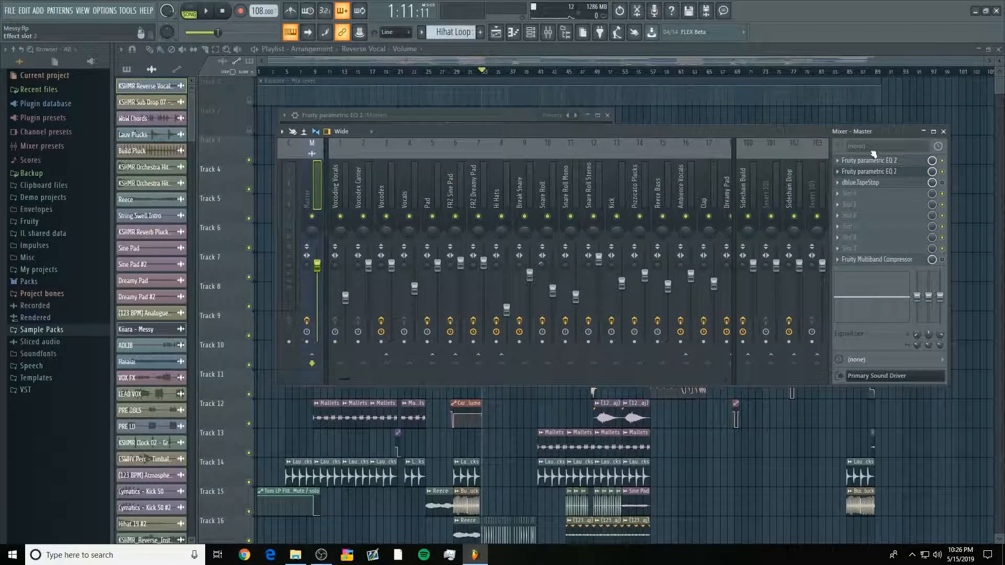
pyautogui.click(607, 115)
pyautogui.click(885, 173)
pyautogui.click(885, 172)
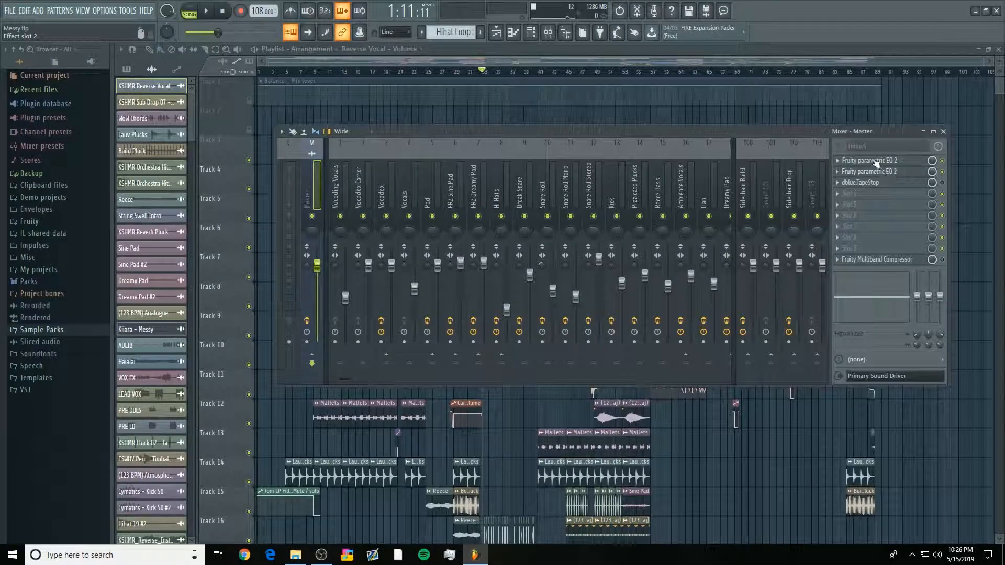
# - Open the master's Fruity Multiband Compressor, load its Default preset and shift its window off the first mixer tracks
pyautogui.click(920, 260)
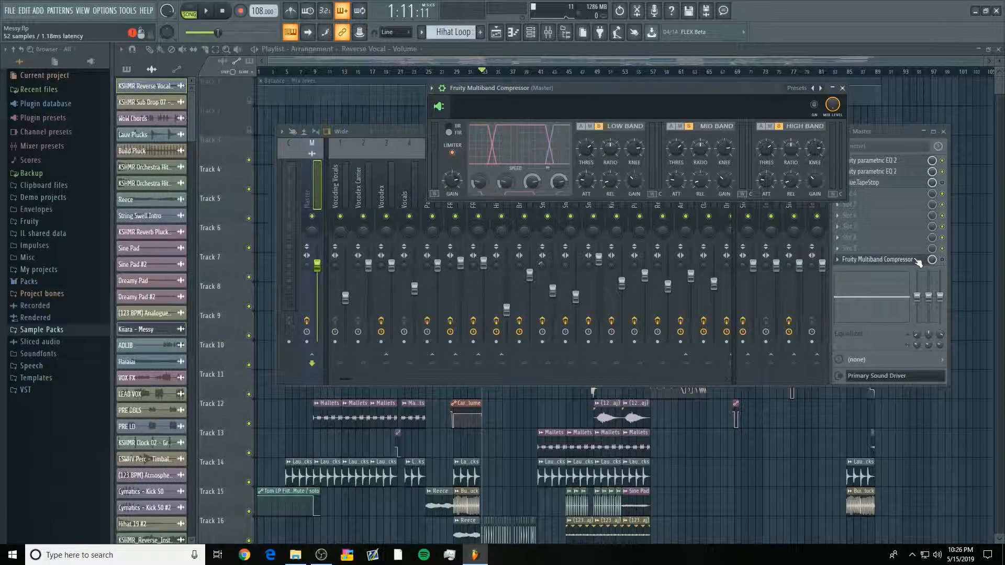
pyautogui.click(433, 91)
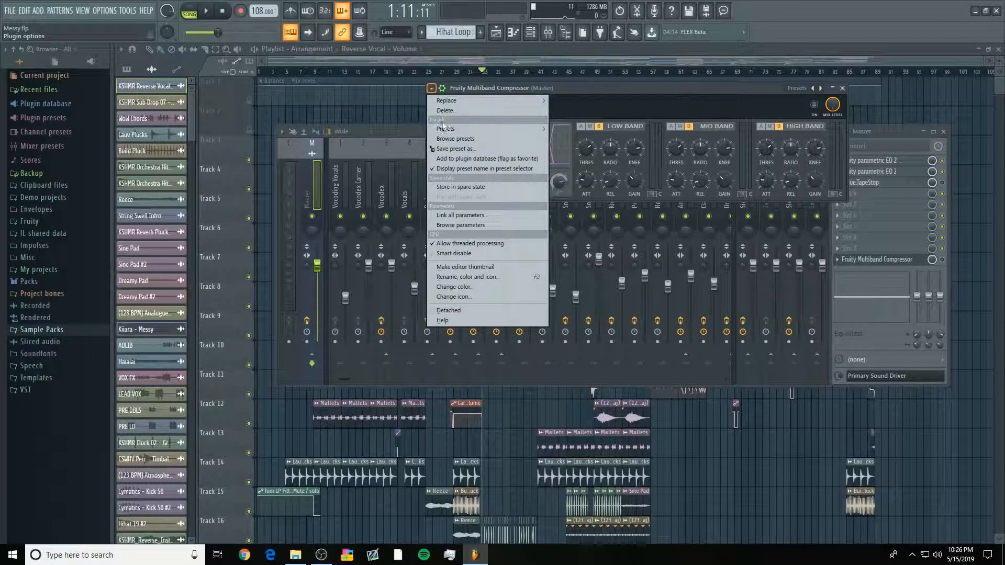
pyautogui.moveTo(523, 133)
pyautogui.click(610, 235)
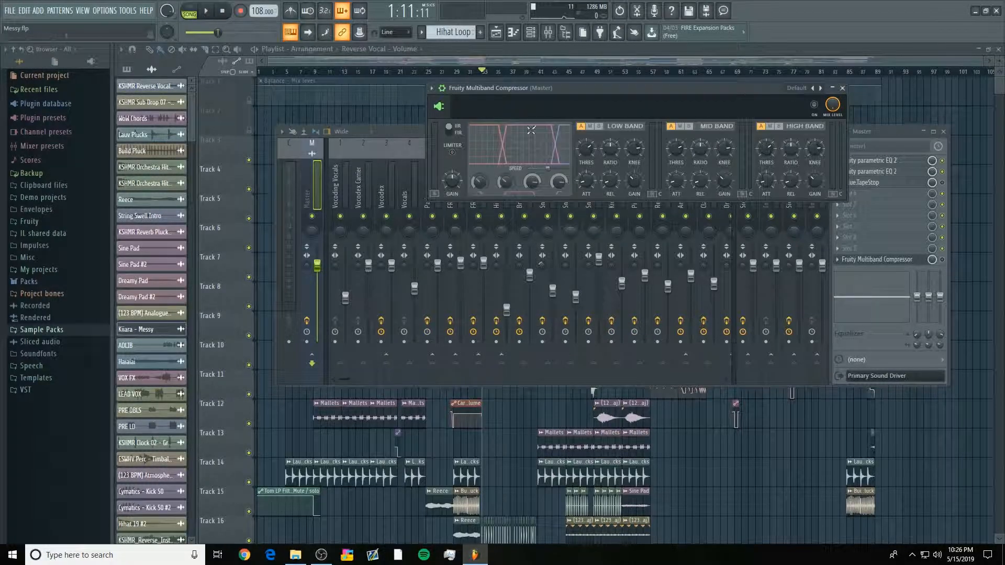
pyautogui.moveTo(482, 92); pyautogui.dragTo(504, 93)
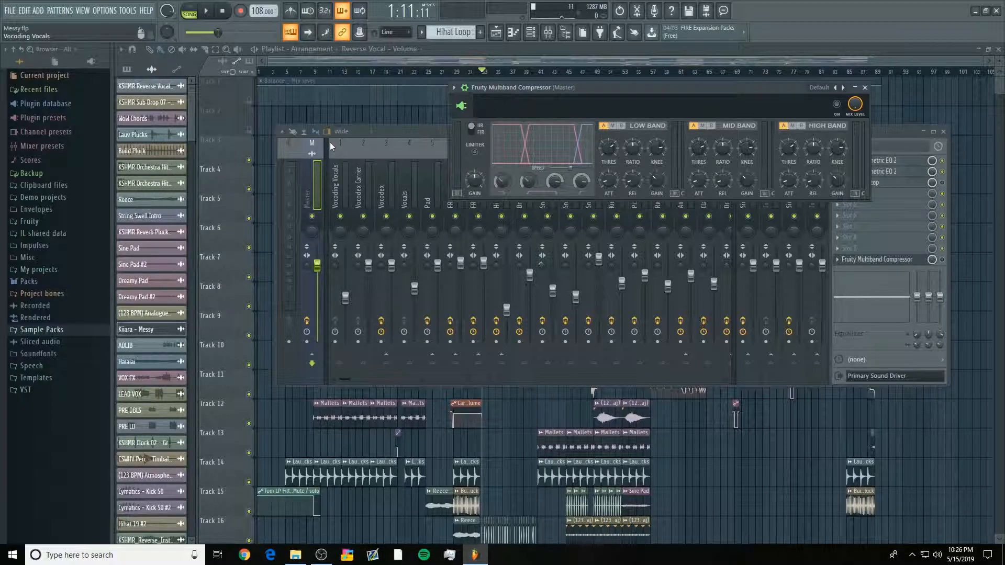
# - Play the drop briefly while watching the master level, and select the mixer's Current track
pyautogui.press('space')
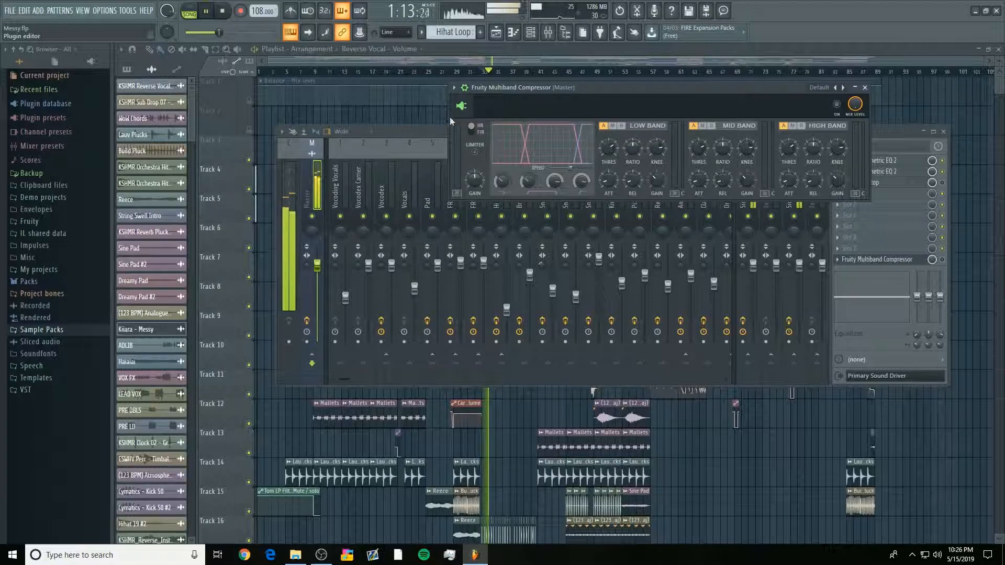
pyautogui.press('space')
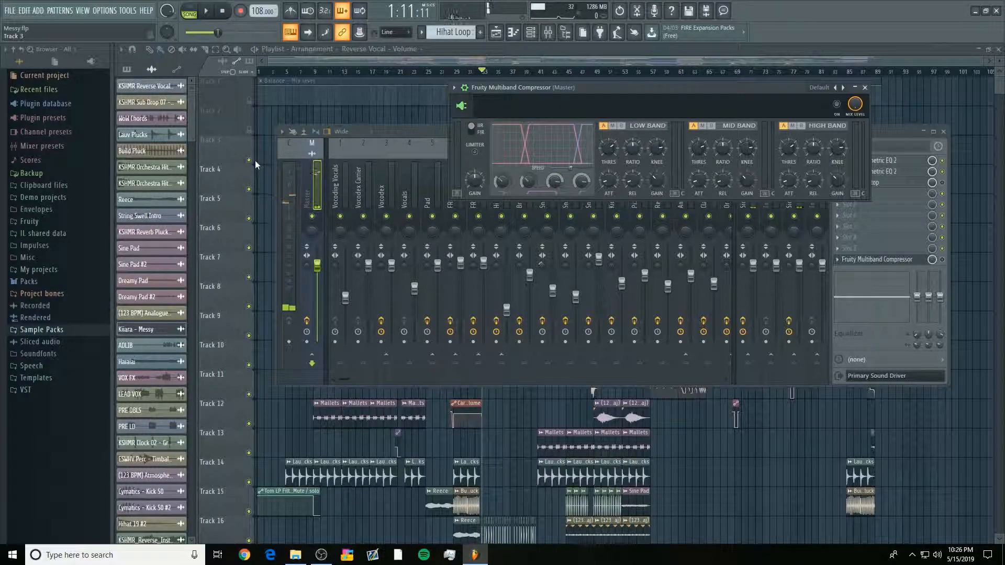
pyautogui.click(289, 194)
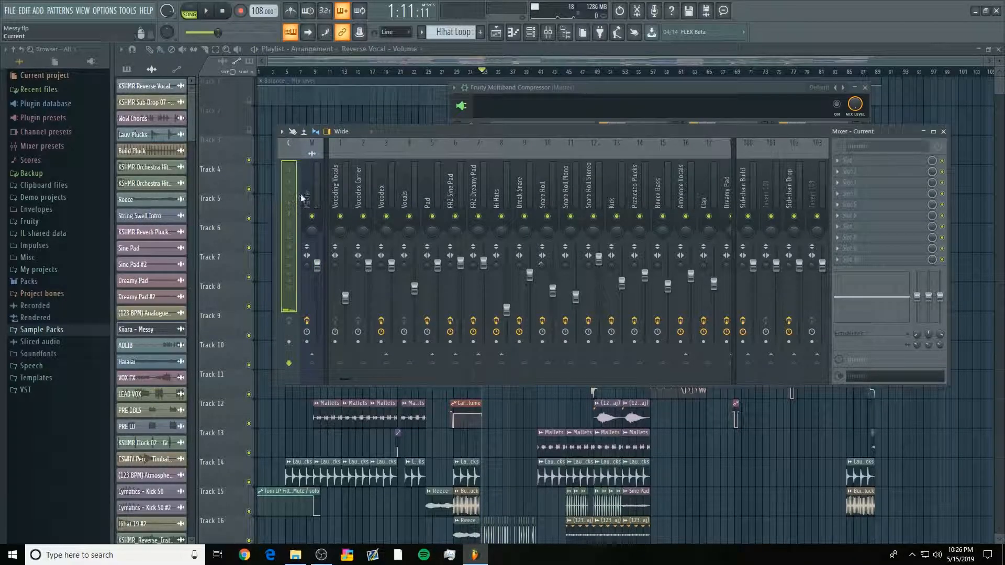
# - Set the playback position to 0:33 in the playlist and play that section with the master's mixer levels in view
pyautogui.click(443, 61)
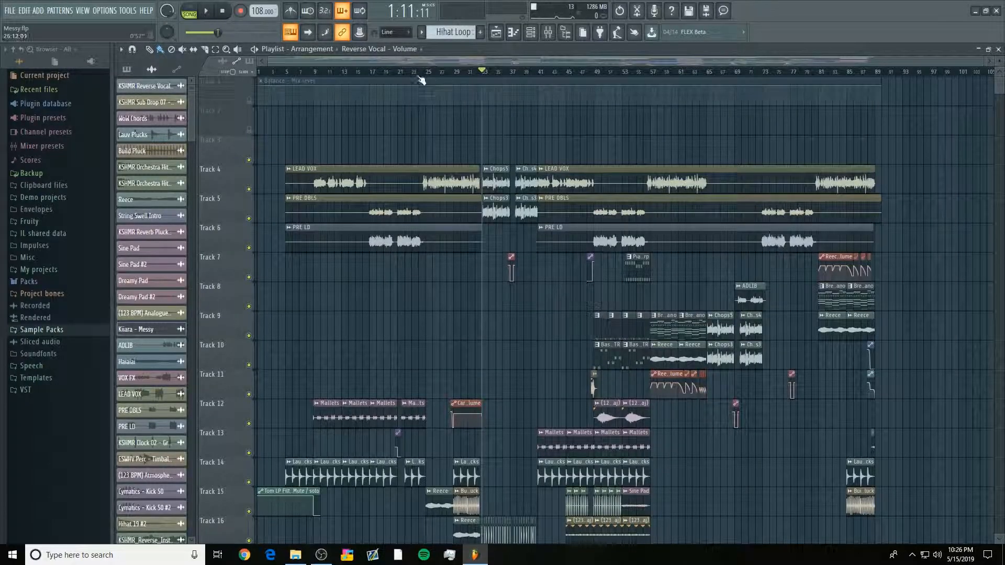
pyautogui.click(548, 34)
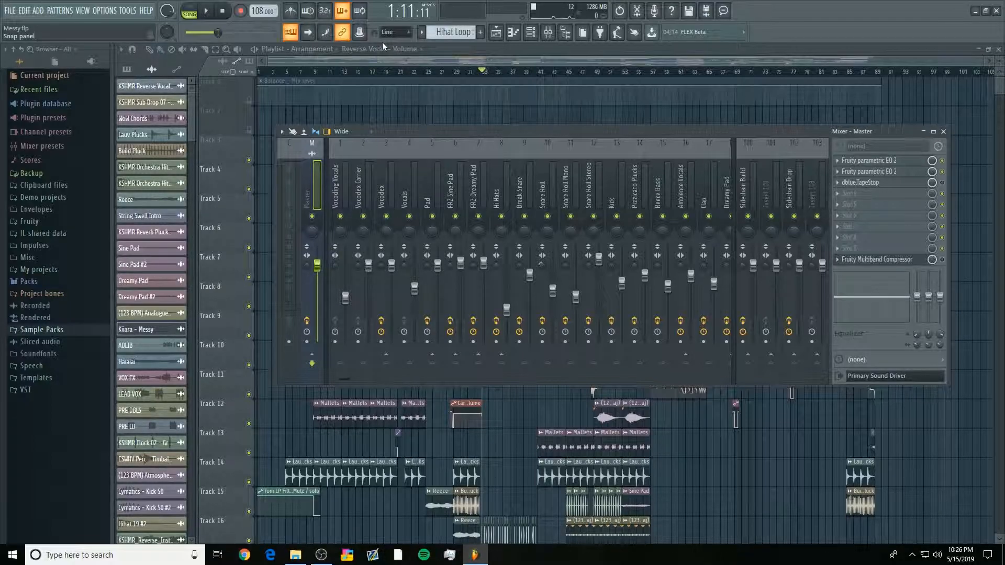
pyautogui.click(367, 75)
pyautogui.press('space')
pyautogui.click(547, 33)
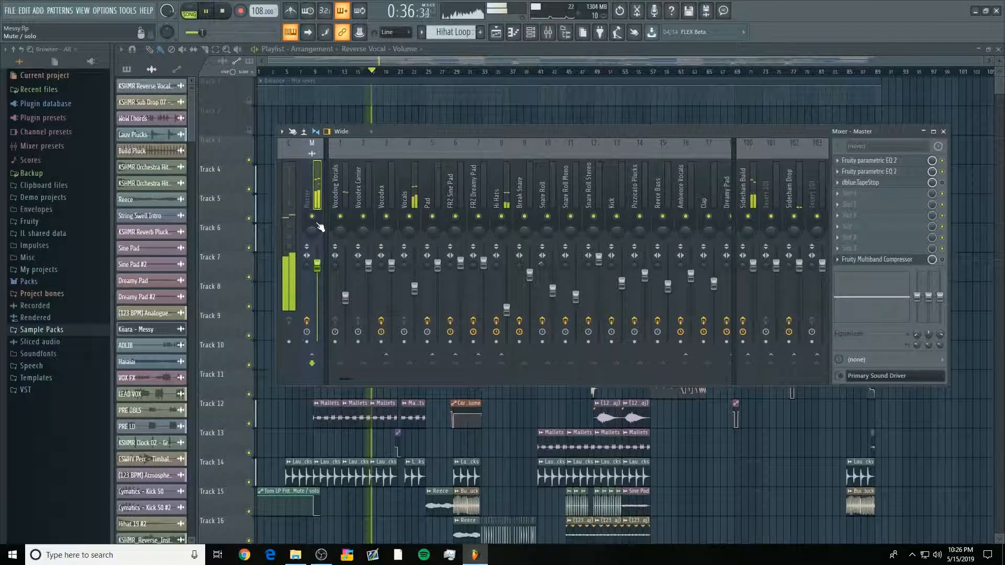
pyautogui.press('space')
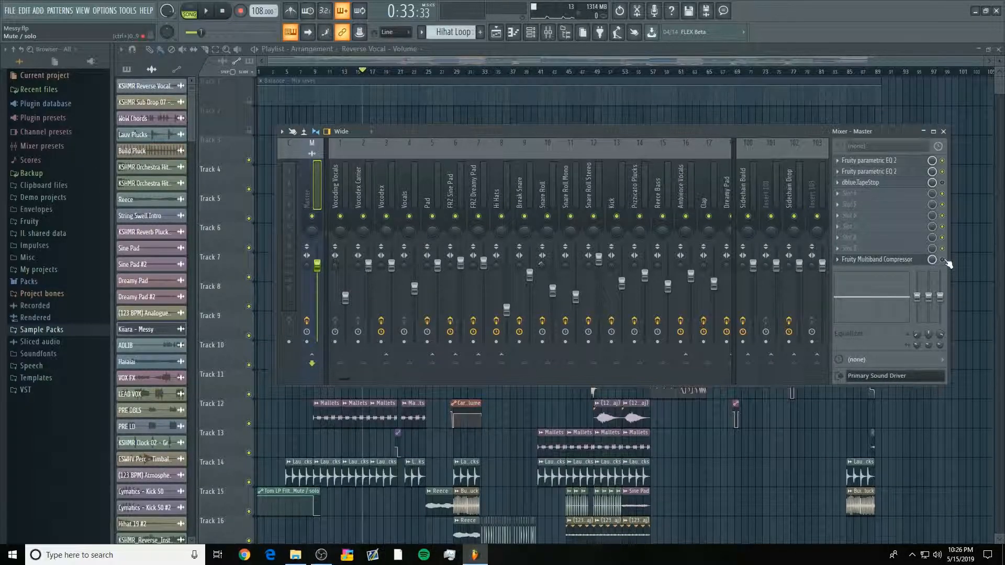
# - Enable and open the master's Fruity Multiband Compressor, load the Mastering 6dB preset and reposition its window
pyautogui.click(882, 259)
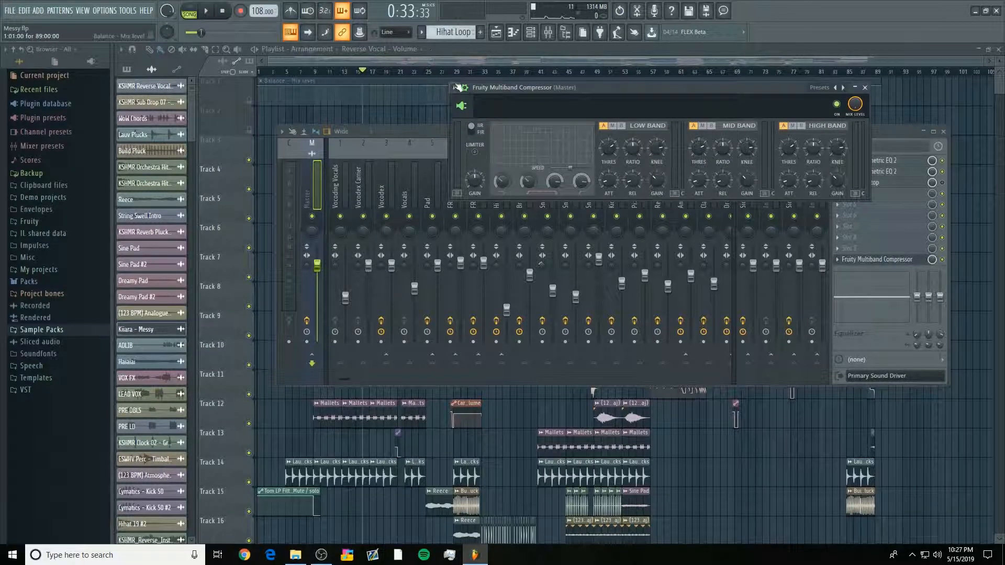
pyautogui.click(454, 87)
pyautogui.moveTo(502, 128)
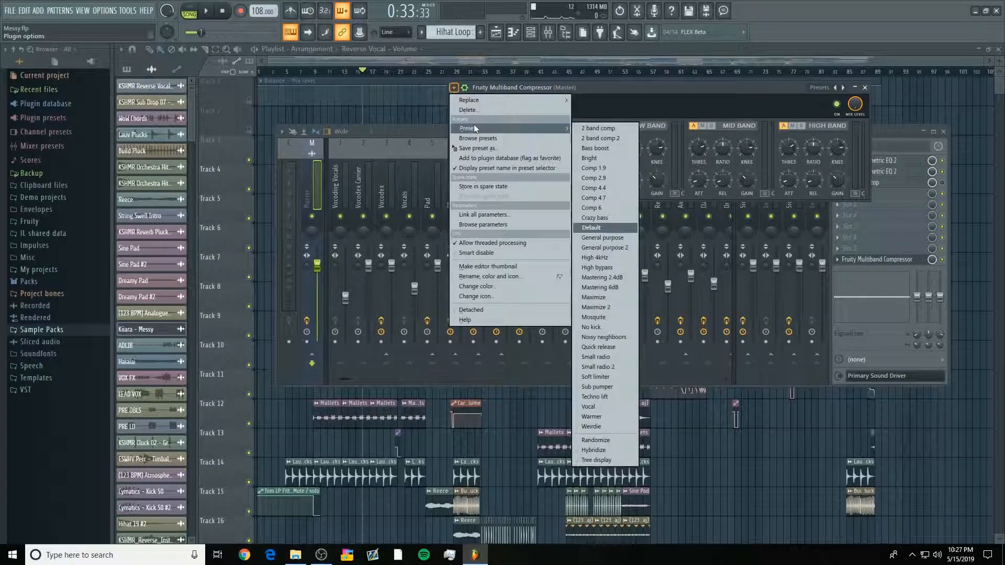
pyautogui.click(595, 288)
pyautogui.moveTo(514, 92); pyautogui.dragTo(510, 111)
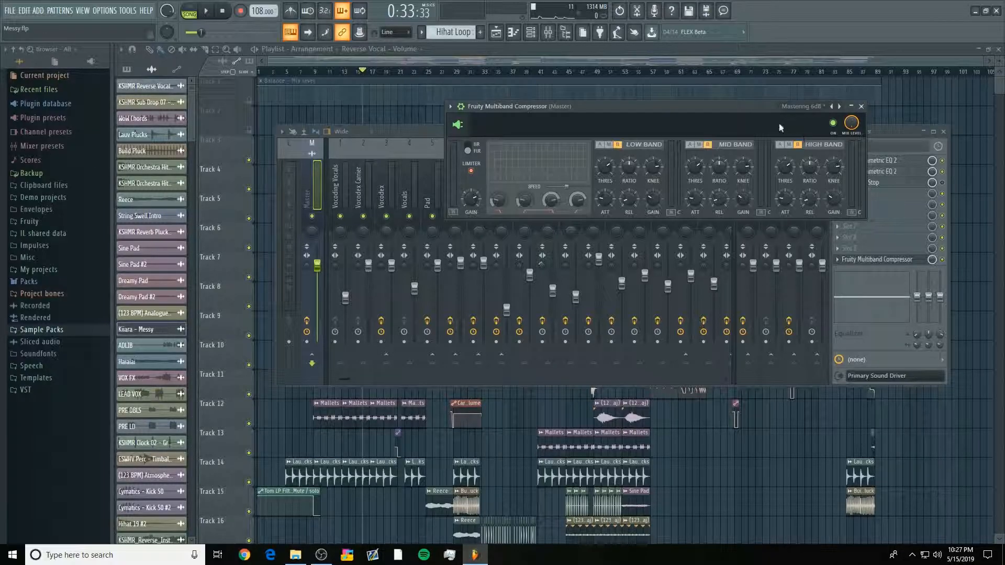
pyautogui.moveTo(721, 112); pyautogui.dragTo(747, 102)
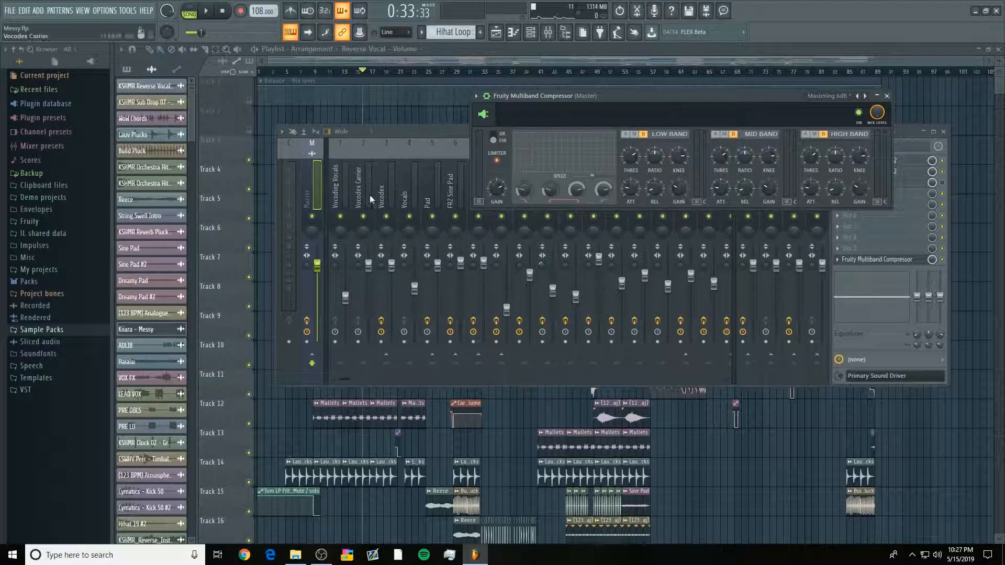
# - Audition the compressed master from 0:33, and from the drop at bar 33 with the mixer open
pyautogui.press('space')
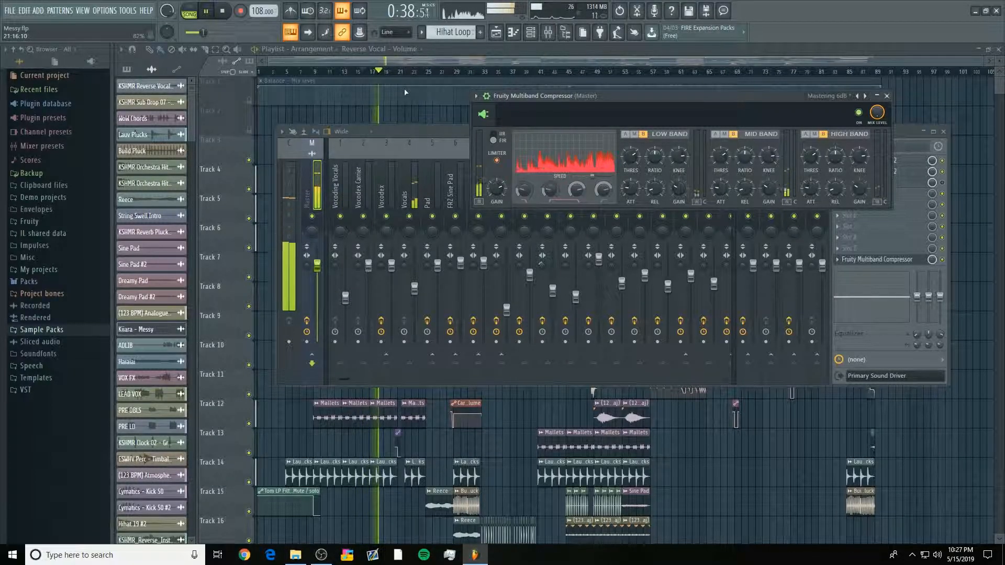
pyautogui.press('space')
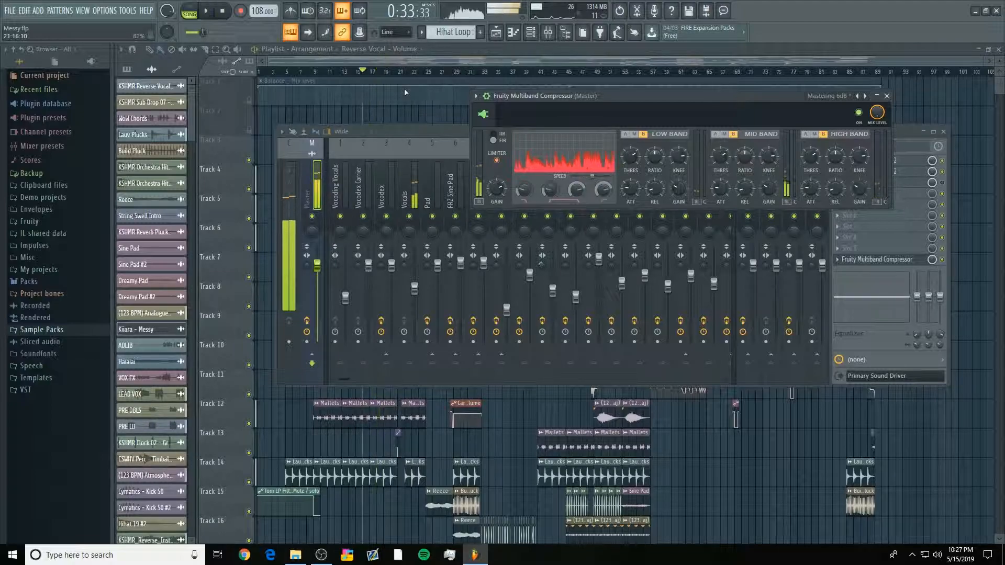
pyautogui.click(484, 73)
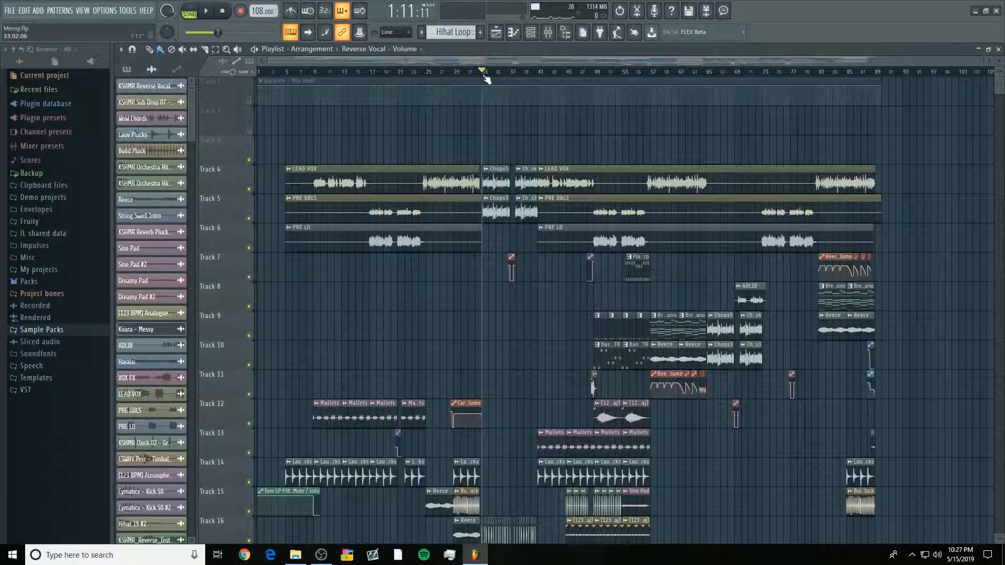
pyautogui.press('space')
pyautogui.press('F9')
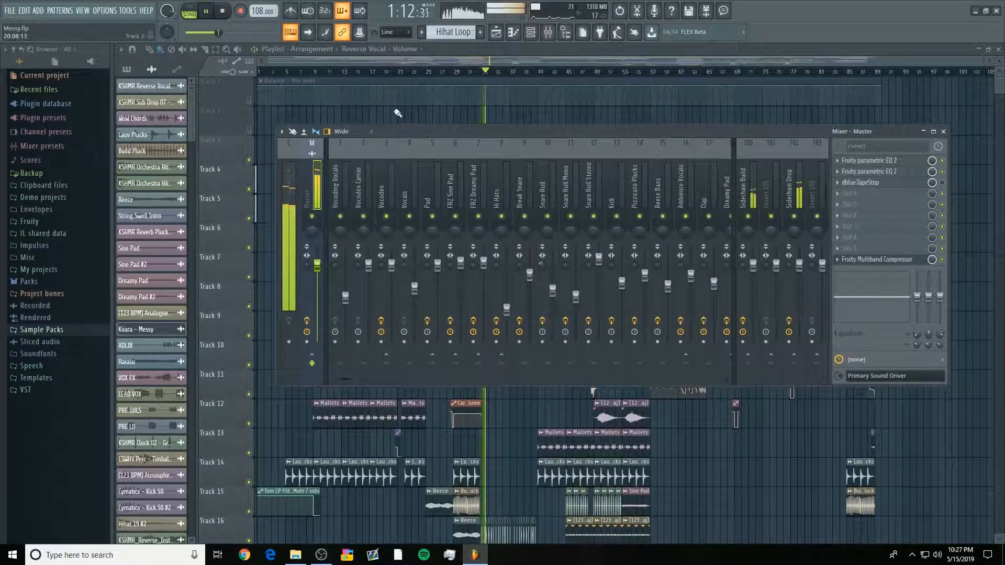
# - Open the master's Fruity Multiband Compressor and play the drop from bar 33 twice while watching its band activity
pyautogui.press('space')
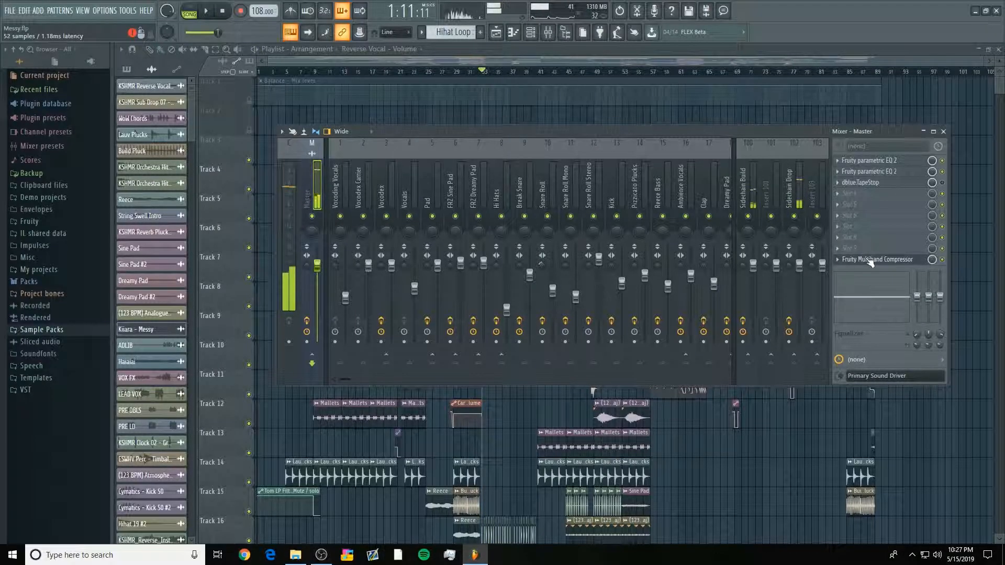
pyautogui.click(878, 259)
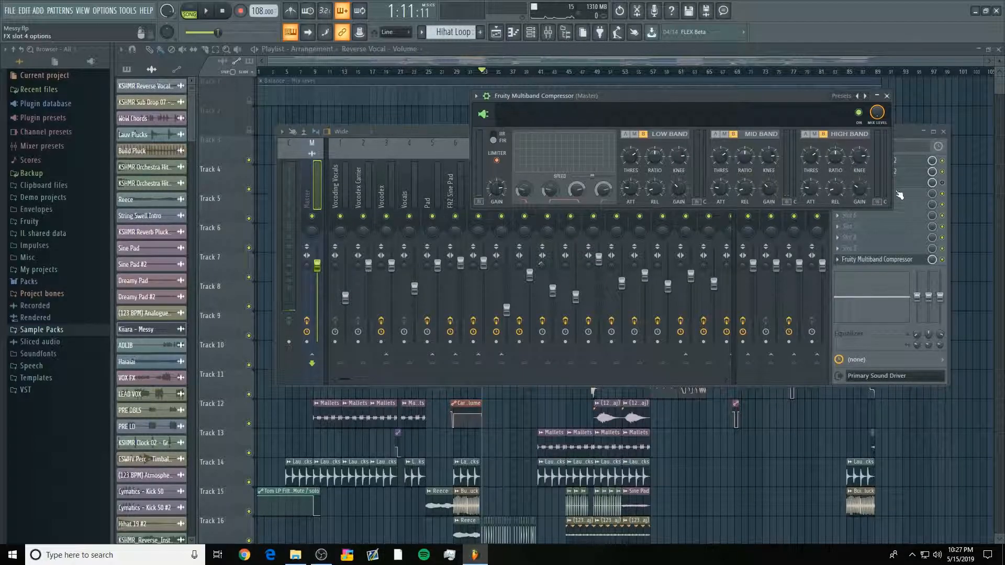
pyautogui.press('space')
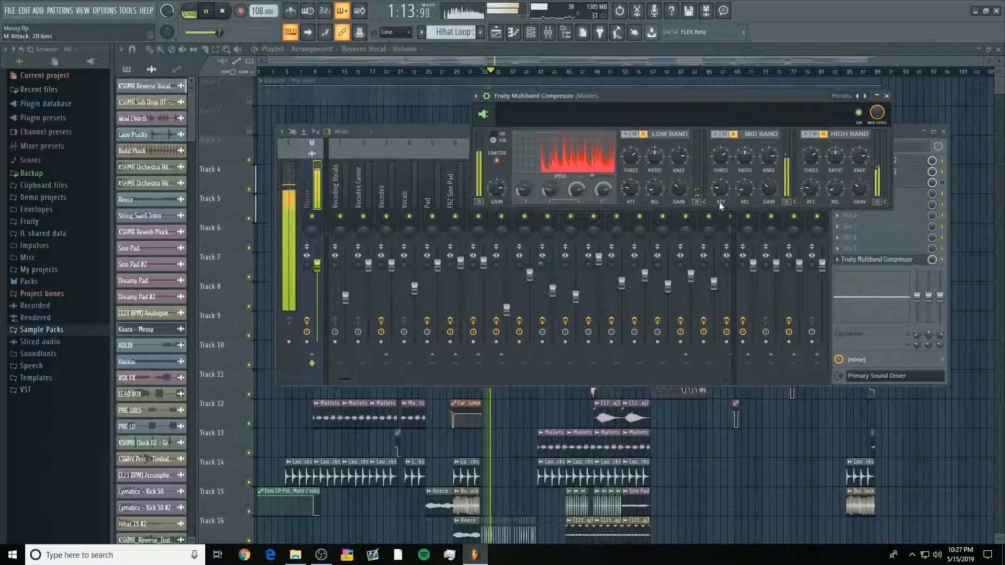
pyautogui.press('space')
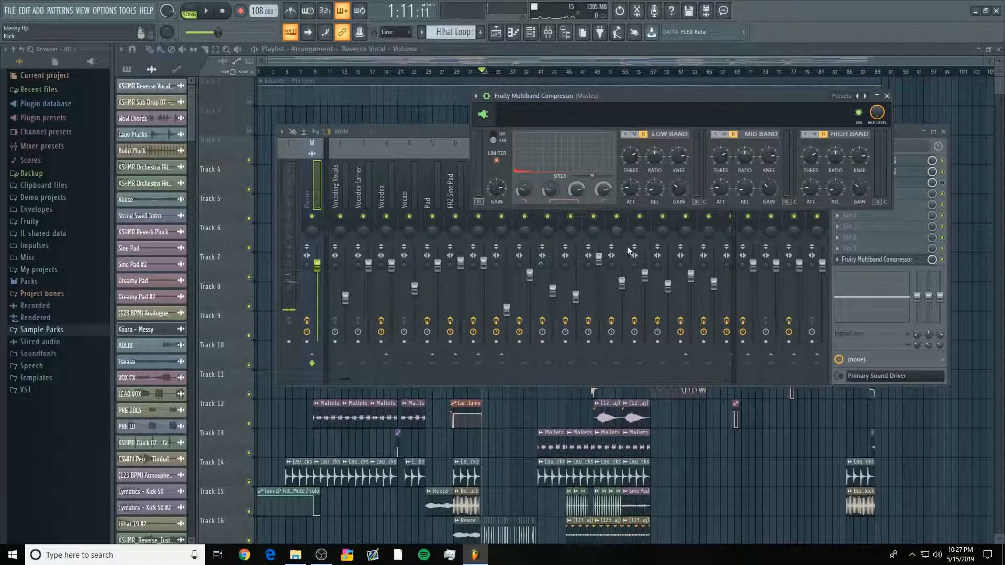
pyautogui.press('space')
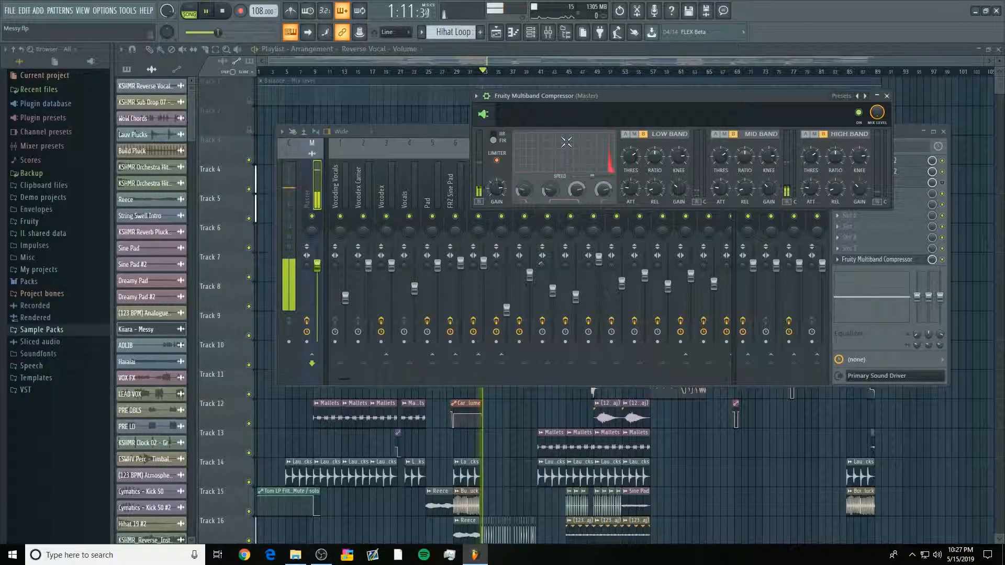
pyautogui.press('space')
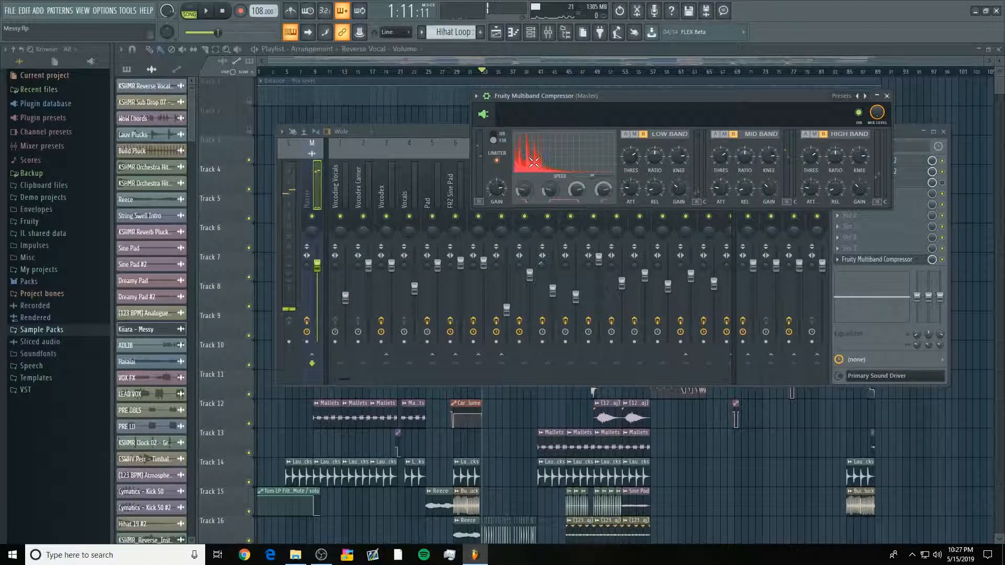
# - Reposition the compressor window, return to the mixer alone and play the drop briefly with the master's effect slots in view
pyautogui.moveTo(566, 105); pyautogui.dragTo(611, 92)
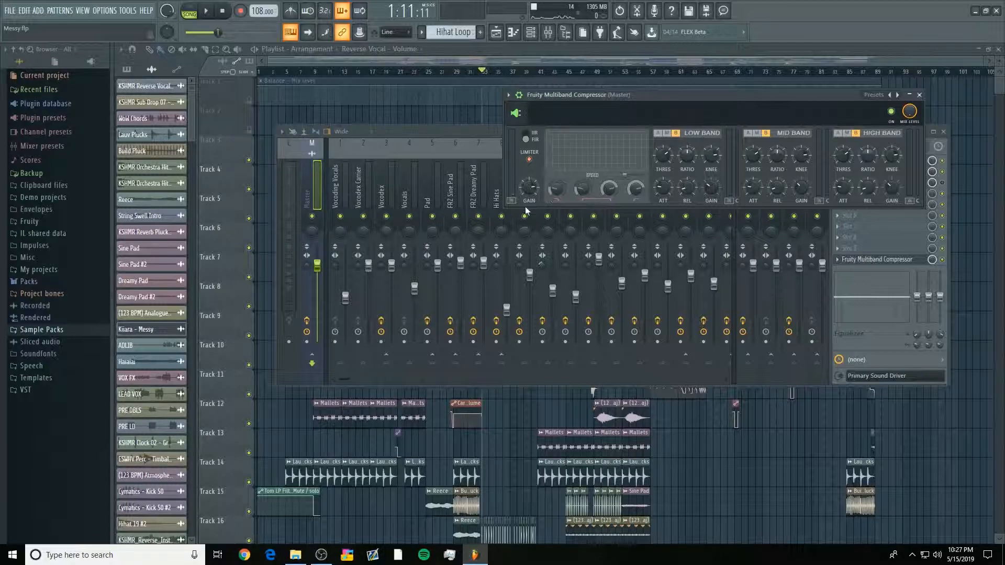
pyautogui.moveTo(591, 96); pyautogui.dragTo(569, 128)
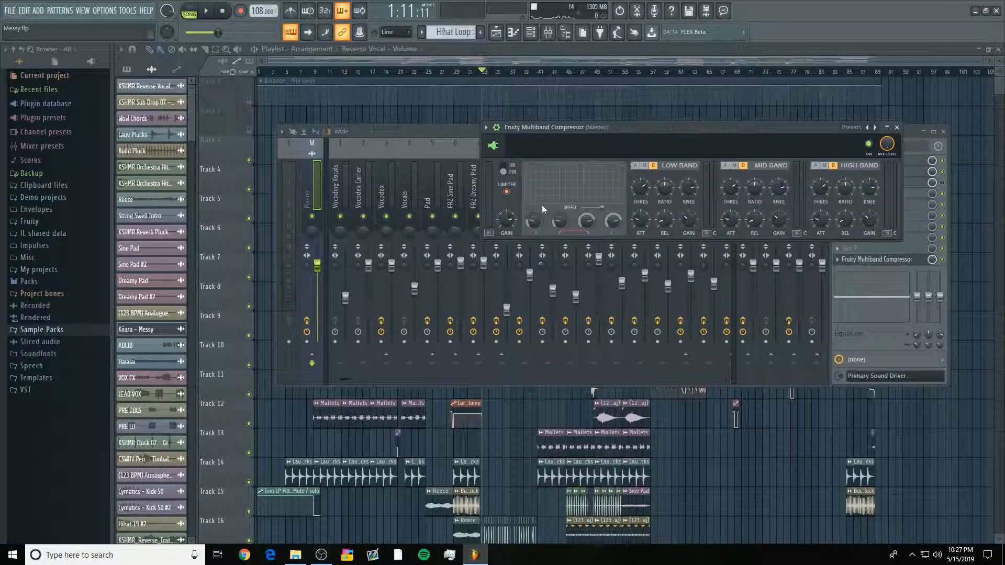
pyautogui.moveTo(520, 63); pyautogui.dragTo(519, 64)
pyautogui.click(548, 32)
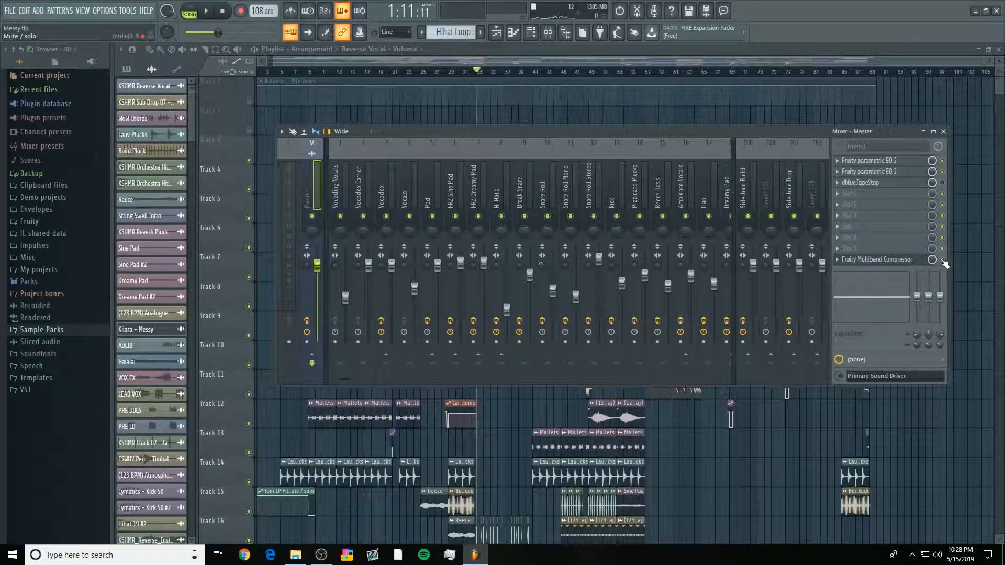
pyautogui.press('space')
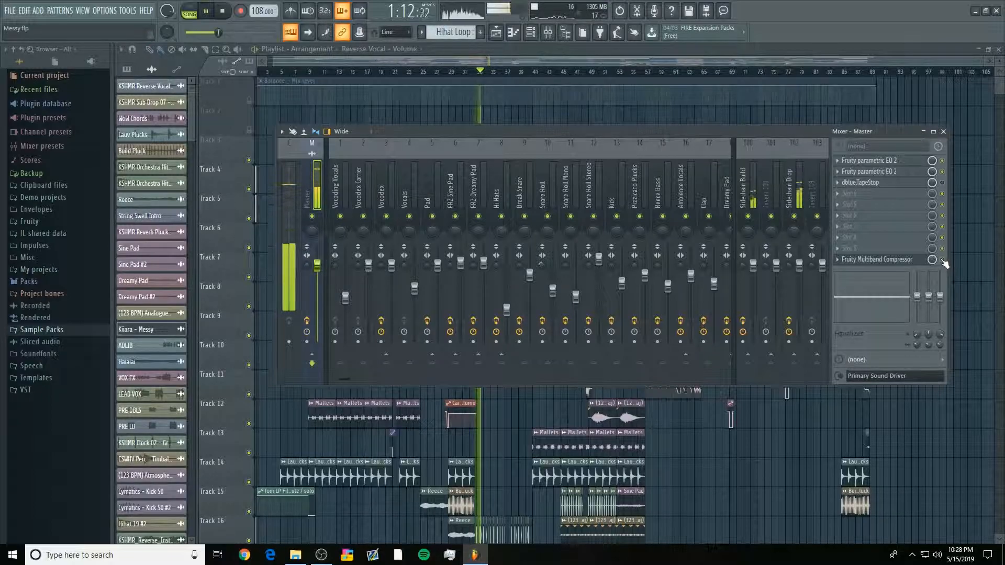
pyautogui.press('space')
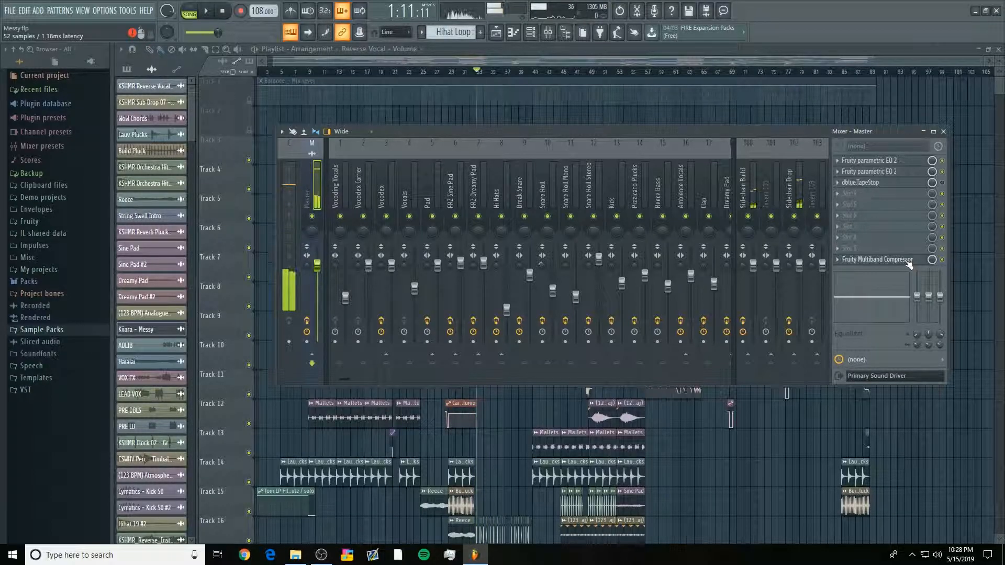
# - Reopen the master's Fruity Multiband Compressor and compare the drop with its limiter switched off and back on
pyautogui.click(911, 259)
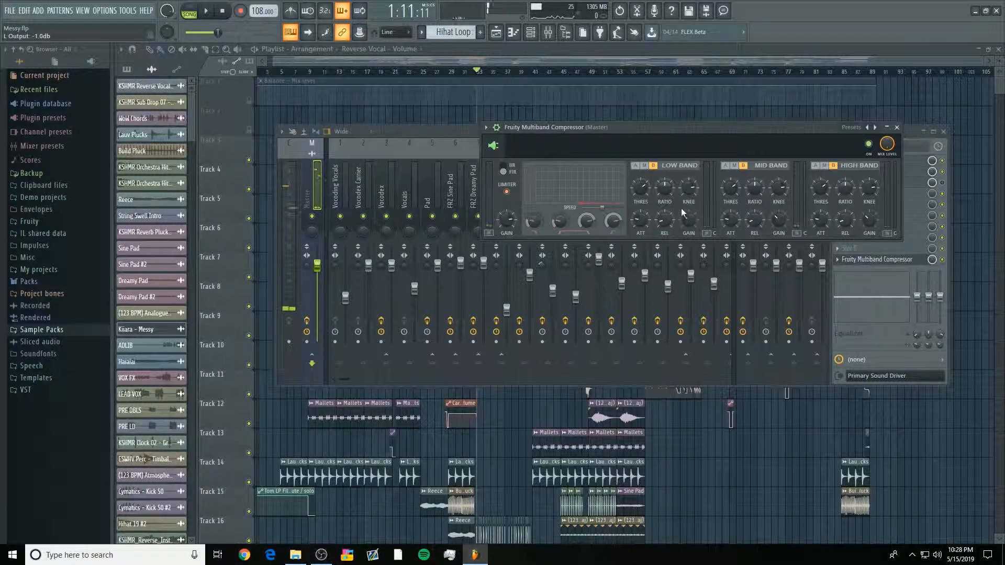
pyautogui.moveTo(563, 133); pyautogui.dragTo(563, 120)
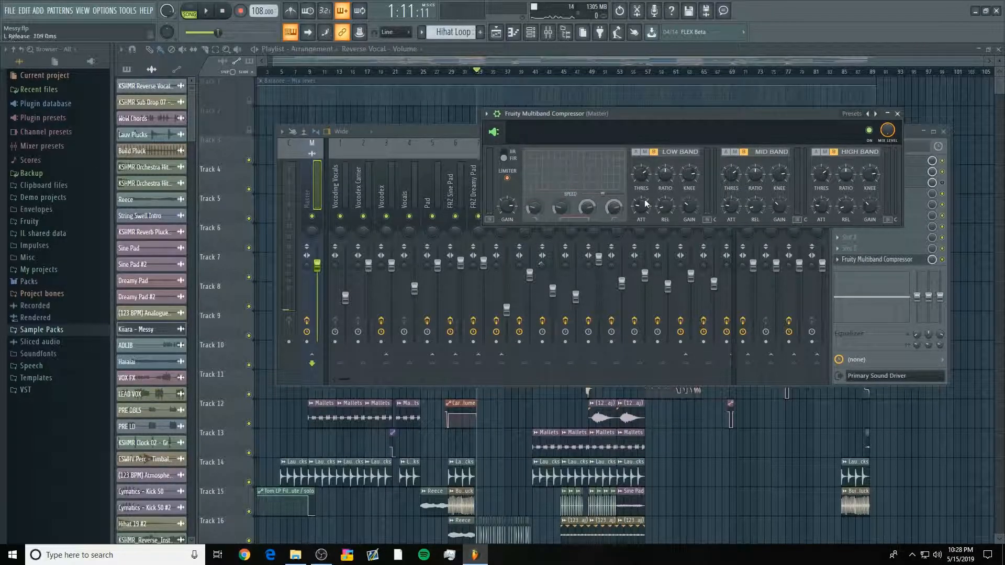
pyautogui.press('space')
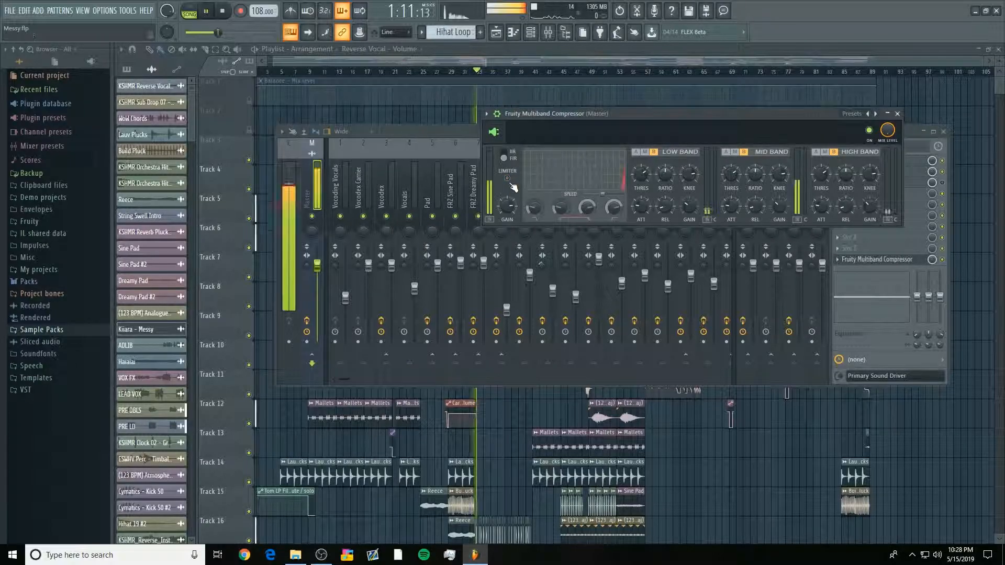
pyautogui.click(508, 179)
pyautogui.press('space')
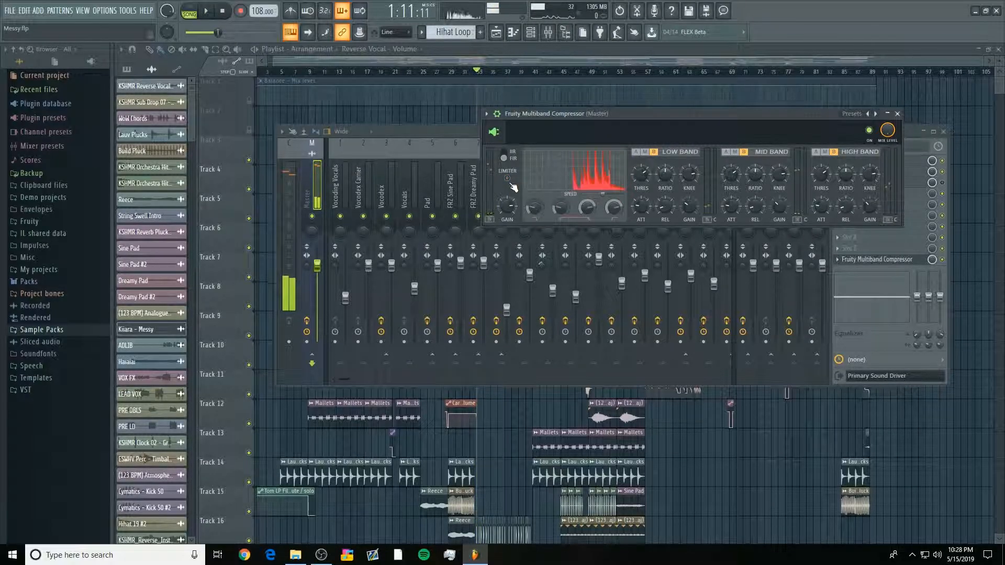
pyautogui.press('space')
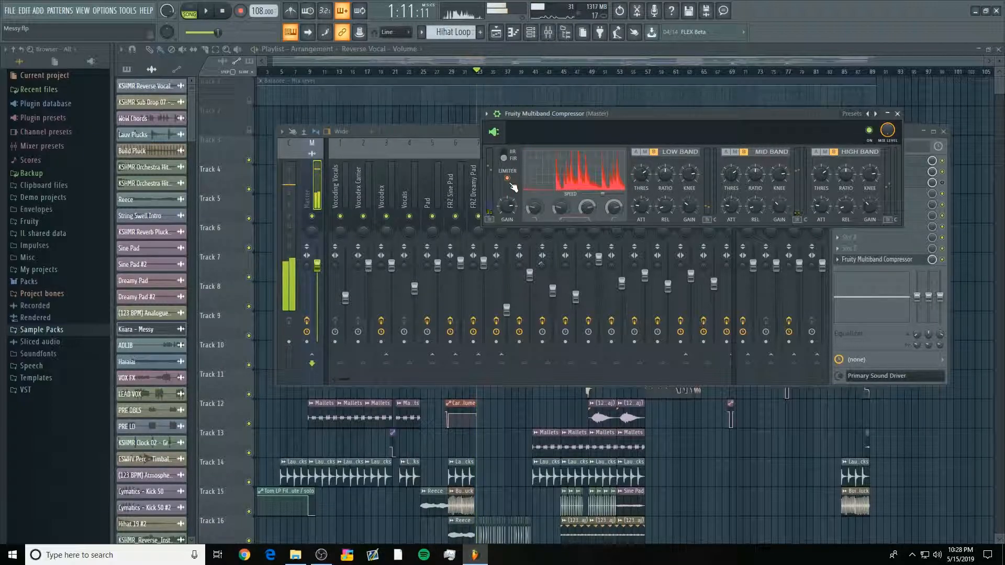
# - Shift the compressor window aside, and close all open windows to look over the playlist arrangement
pyautogui.moveTo(643, 118); pyautogui.dragTo(614, 126)
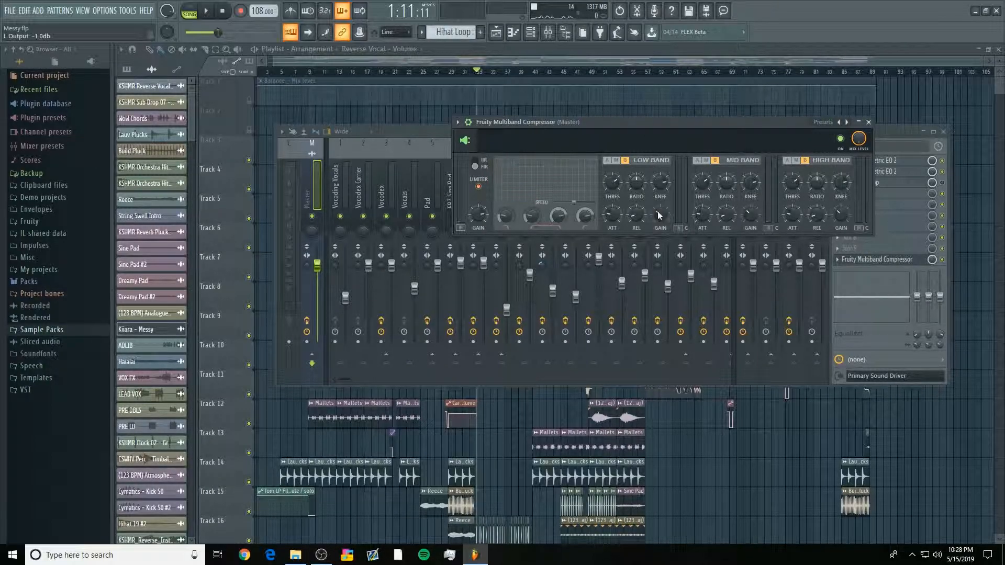
pyautogui.moveTo(751, 123); pyautogui.dragTo(742, 123)
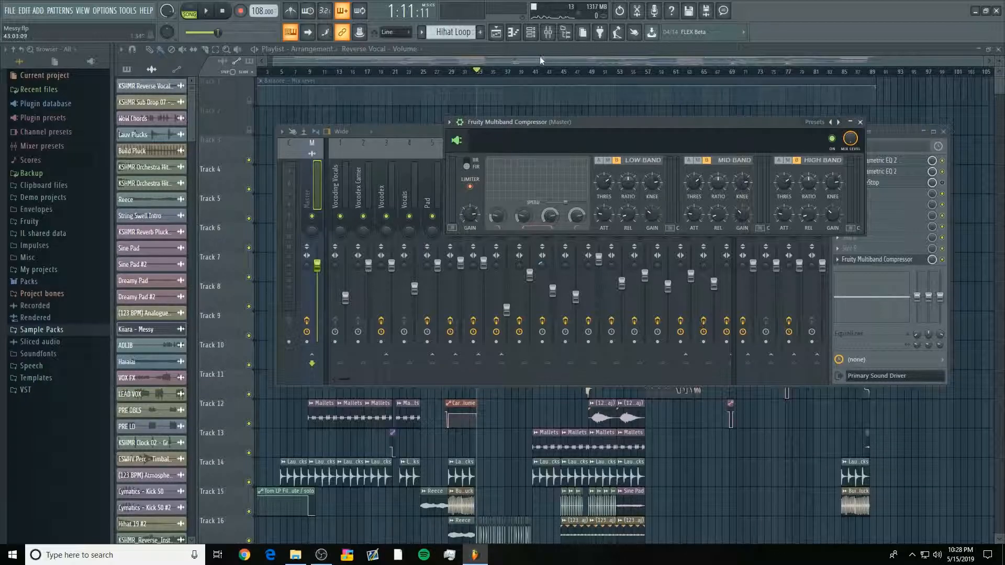
pyautogui.press('F12')
pyautogui.scroll(-3, 523, 178)
pyautogui.scroll(5, 522, 178)
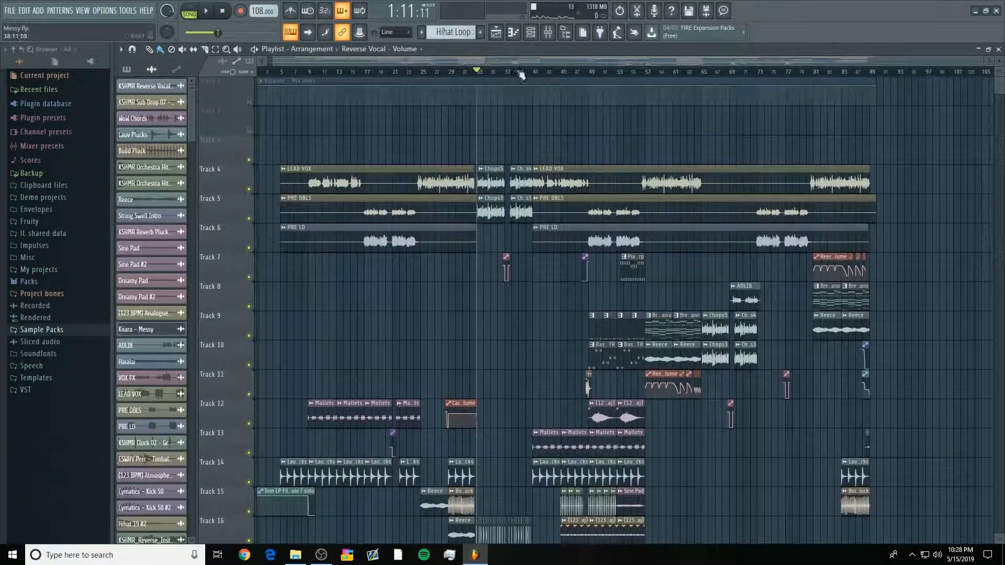
pyautogui.scroll(5, 507, 75)
pyautogui.scroll(-5, 508, 75)
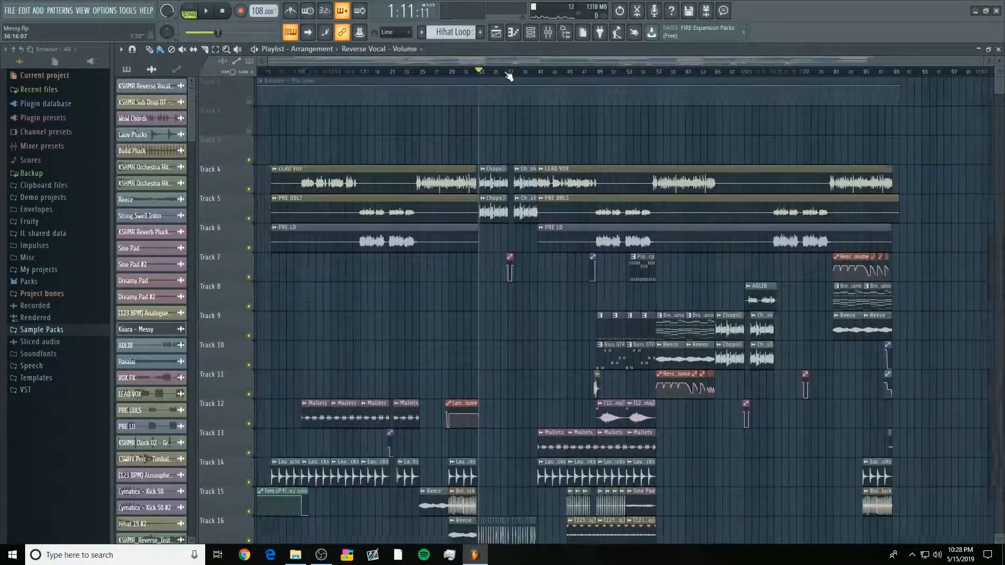
# - Reopen the mixer on the master track and move its window to uncover the start of the playlist clips
pyautogui.click(548, 33)
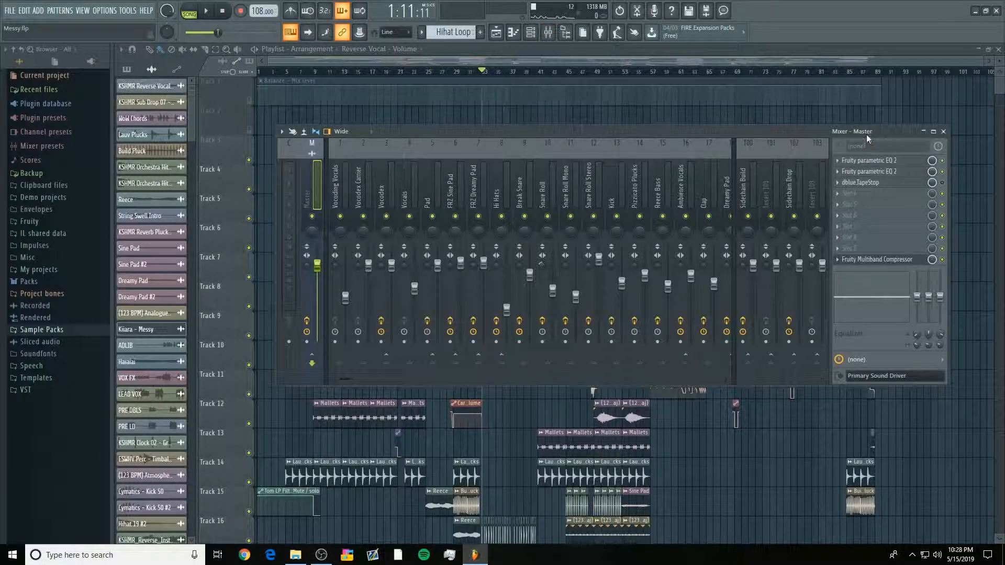
pyautogui.moveTo(855, 132); pyautogui.dragTo(894, 137)
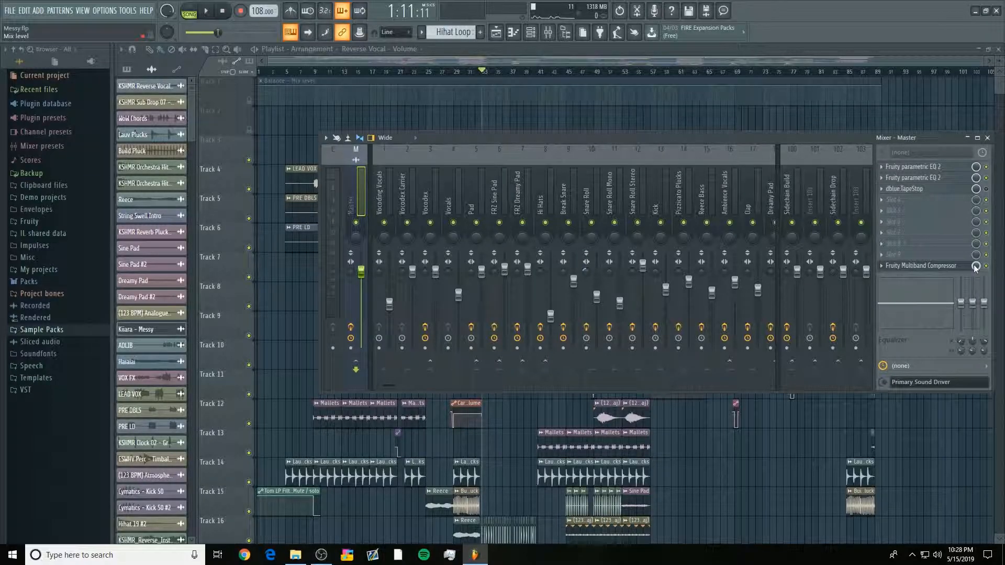
pyautogui.moveTo(624, 201); pyautogui.dragTo(351, 208)
pyautogui.click(335, 212)
pyautogui.click(352, 211)
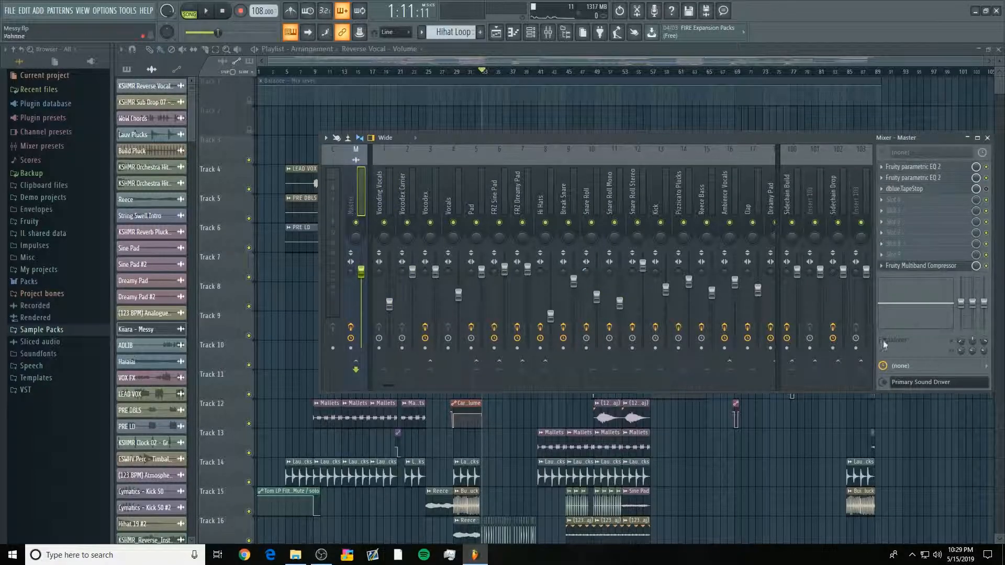